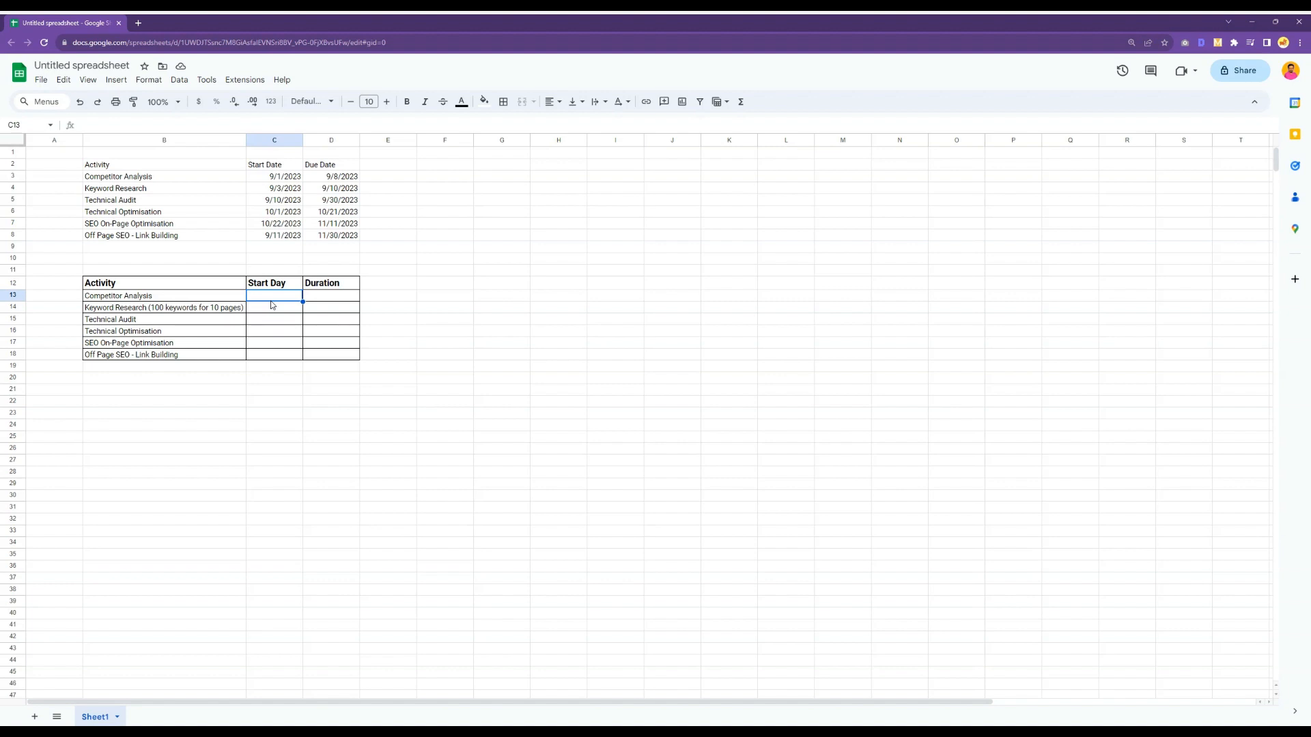
Step: Review the activities listed in the upper table, from Competitor Analysis to Technical Optimisation
click(259, 179)
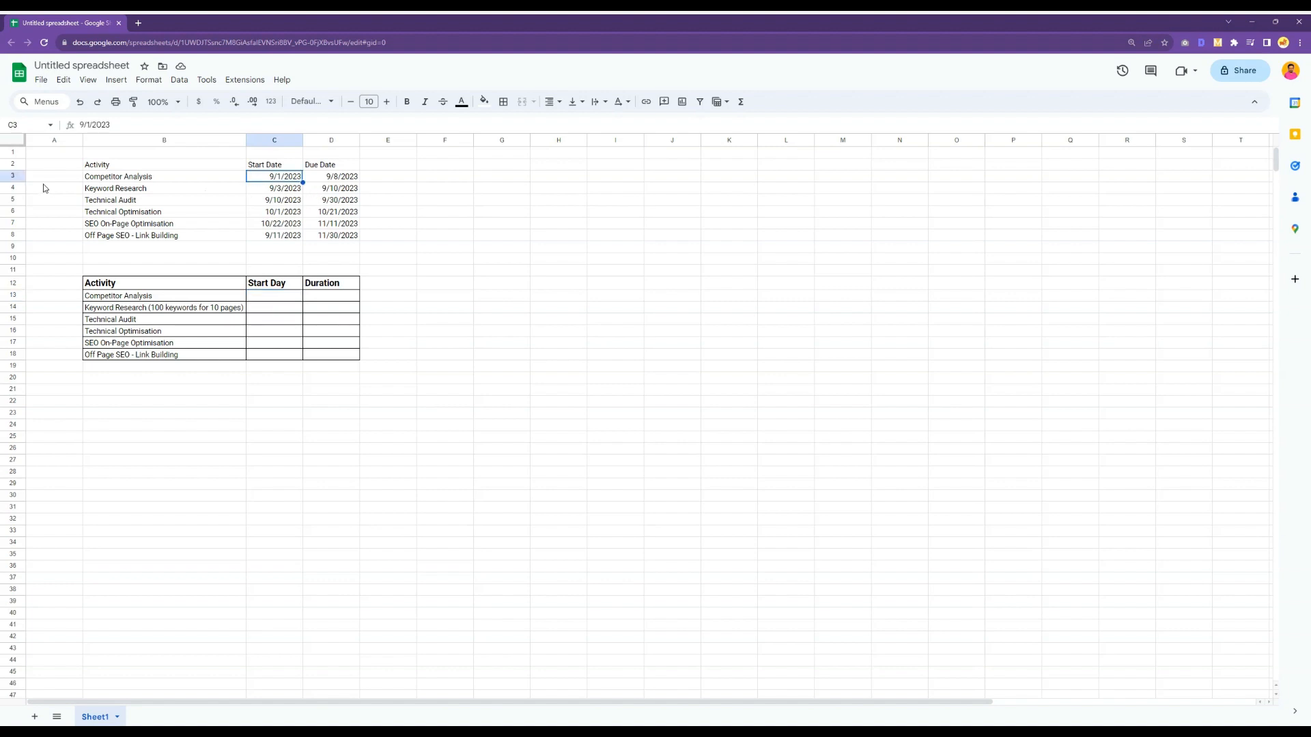
click(123, 180)
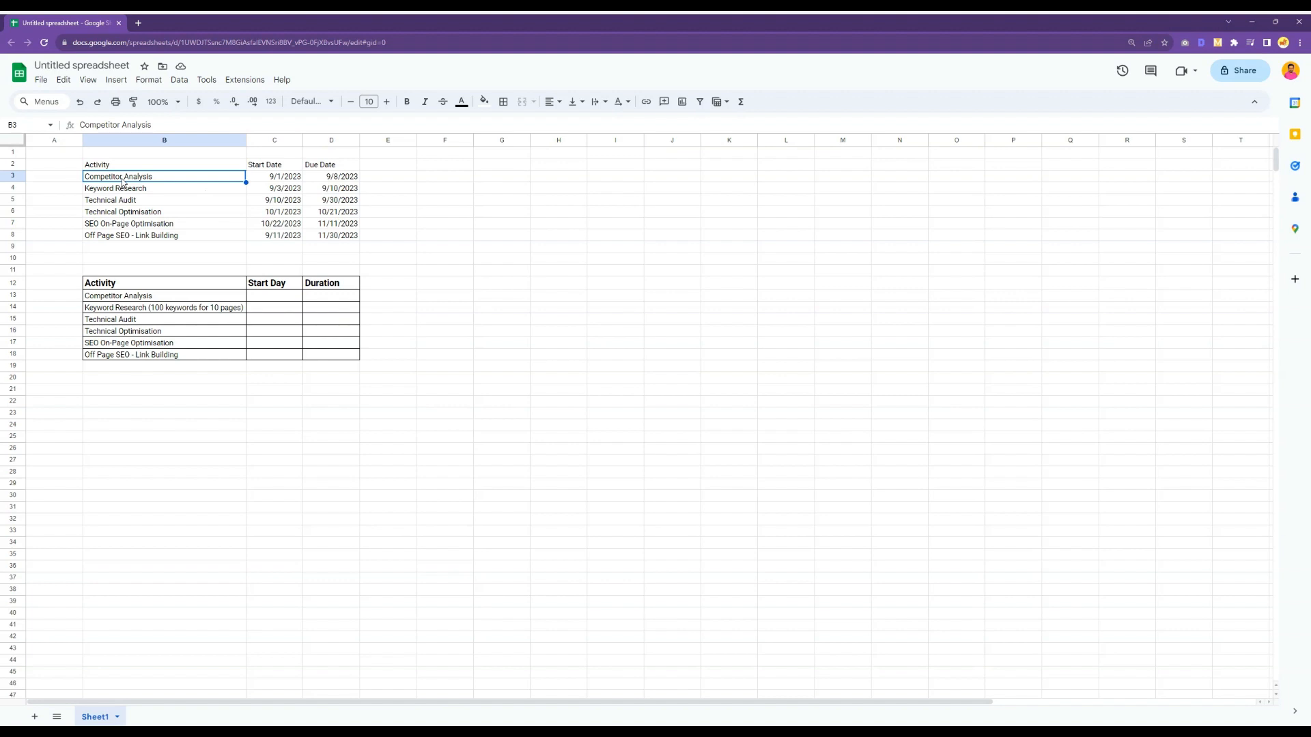
click(127, 192)
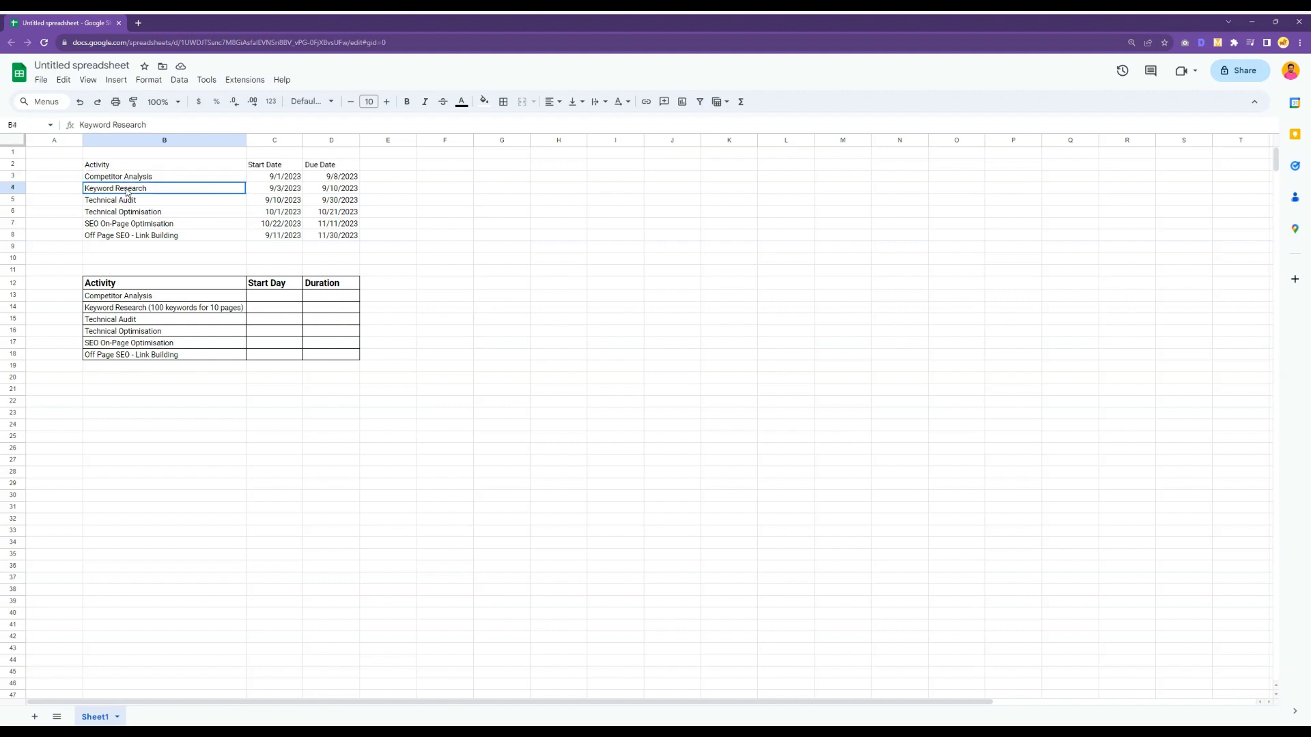
click(118, 179)
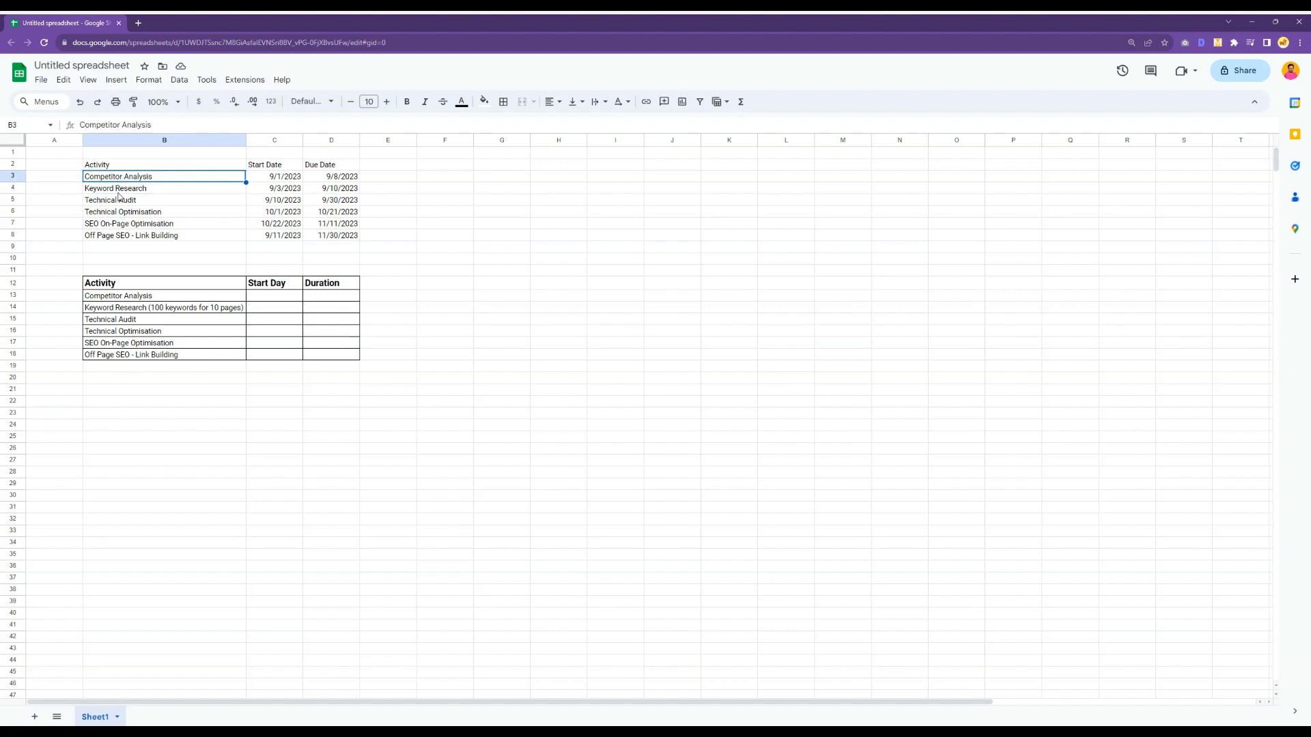
click(120, 191)
click(121, 200)
click(123, 213)
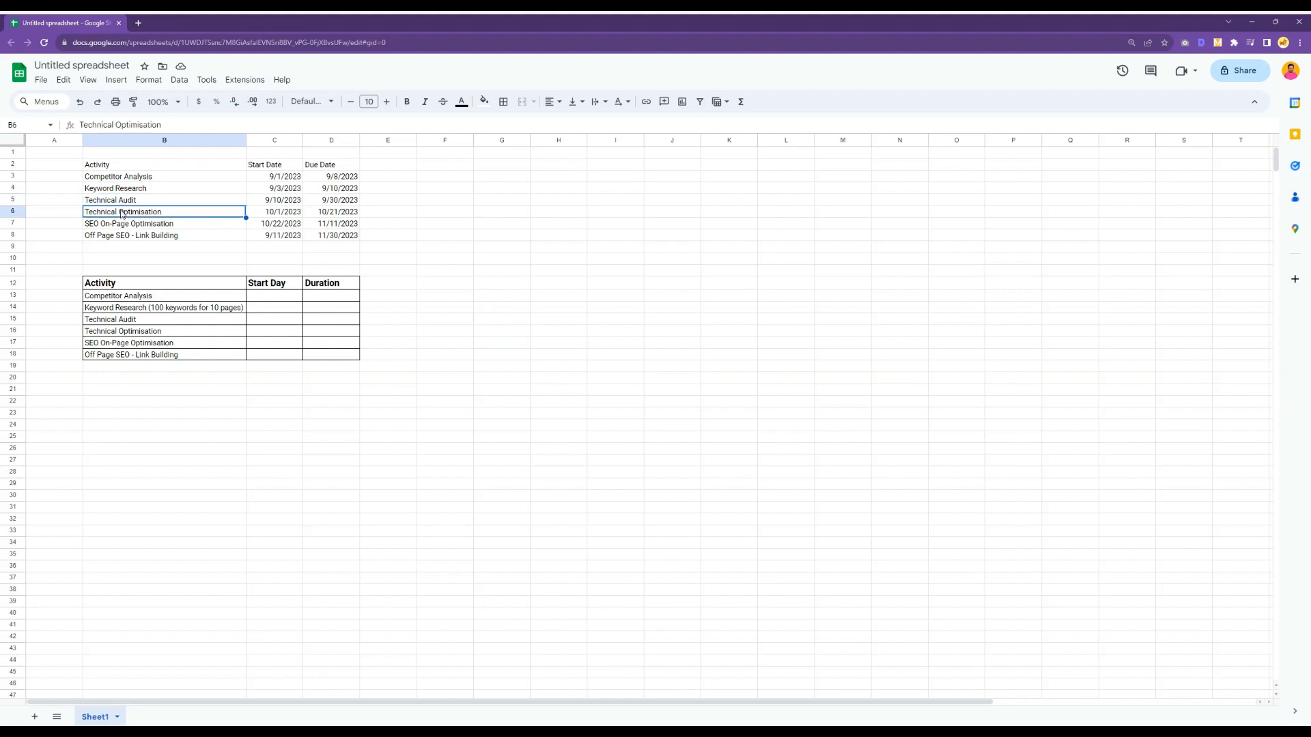
Step: Examine the start and due dates of Competitor Analysis, Keyword Research and Technical Audit in the upper table
click(267, 177)
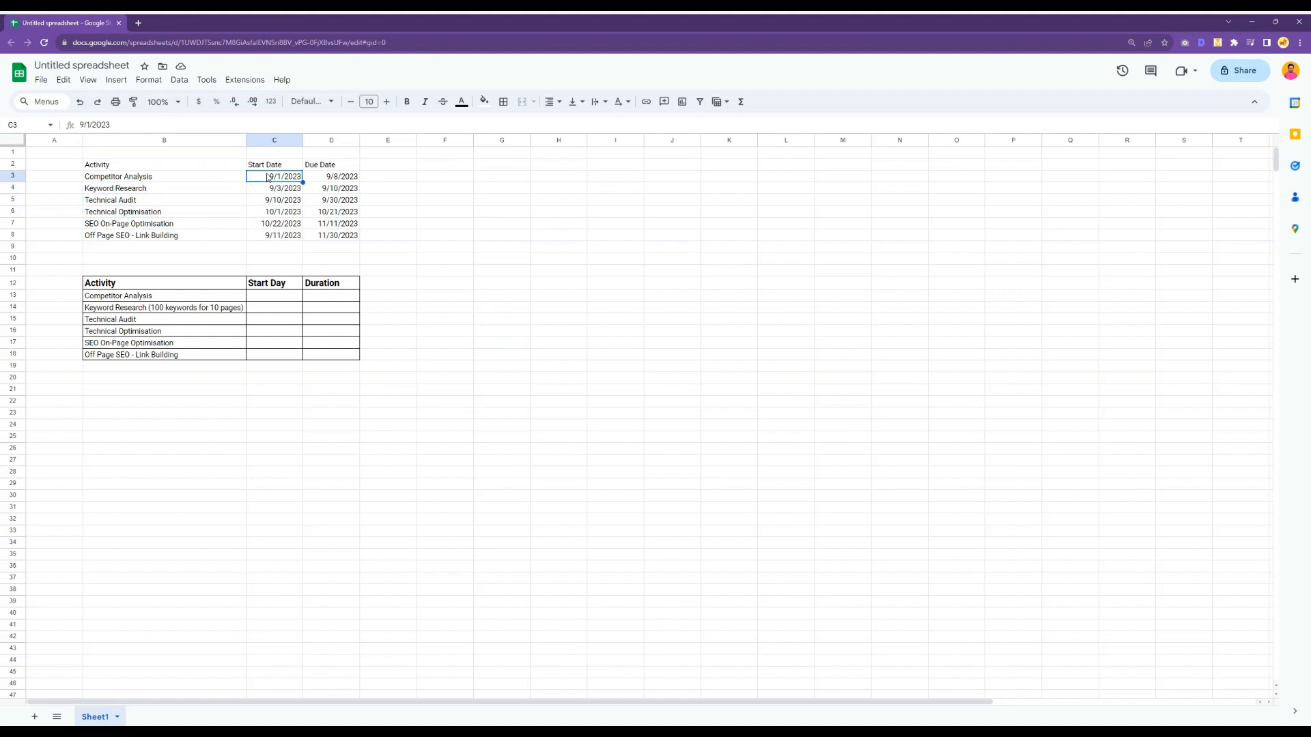
click(319, 167)
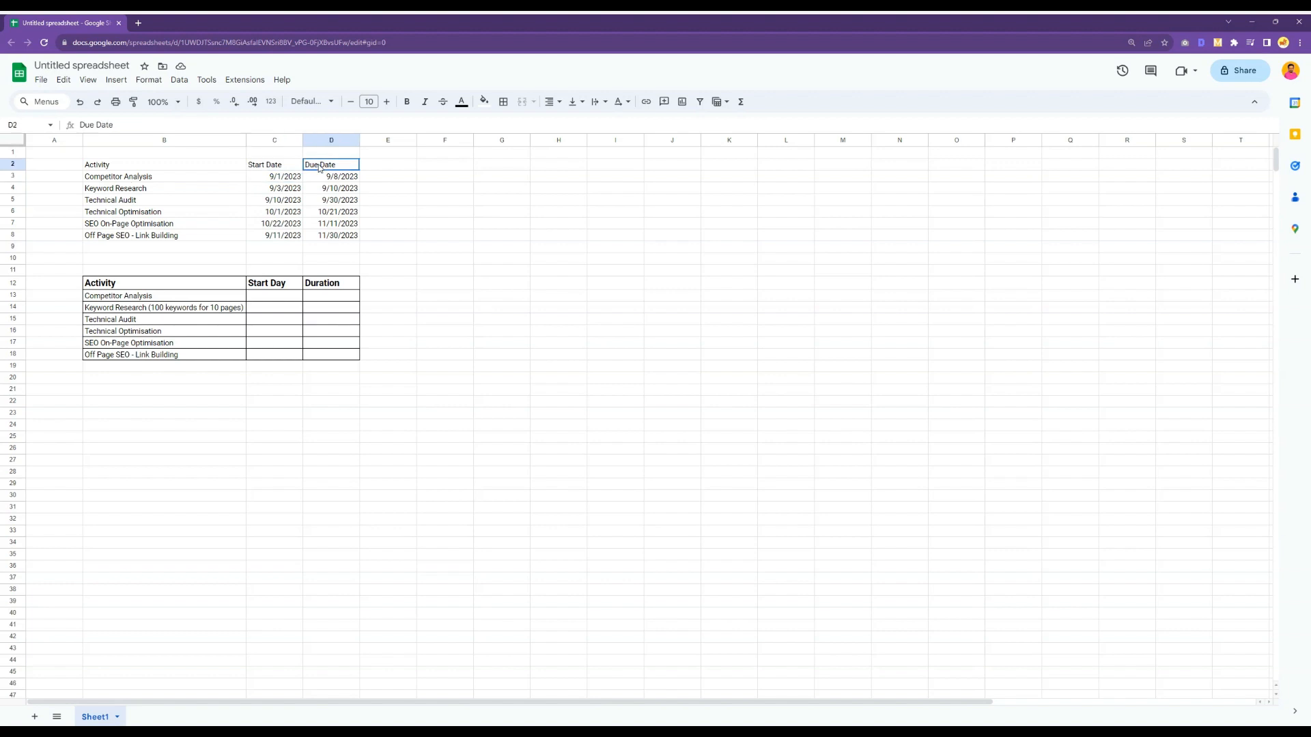
click(256, 180)
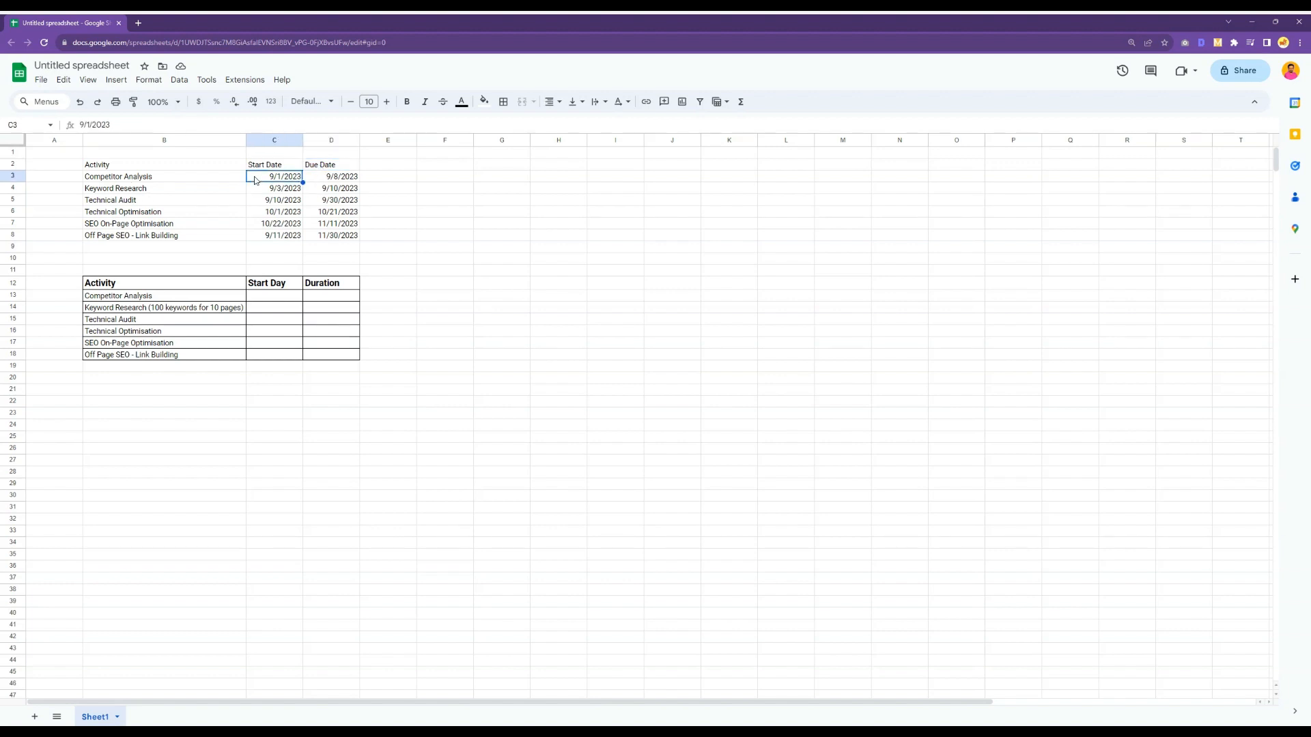
click(129, 180)
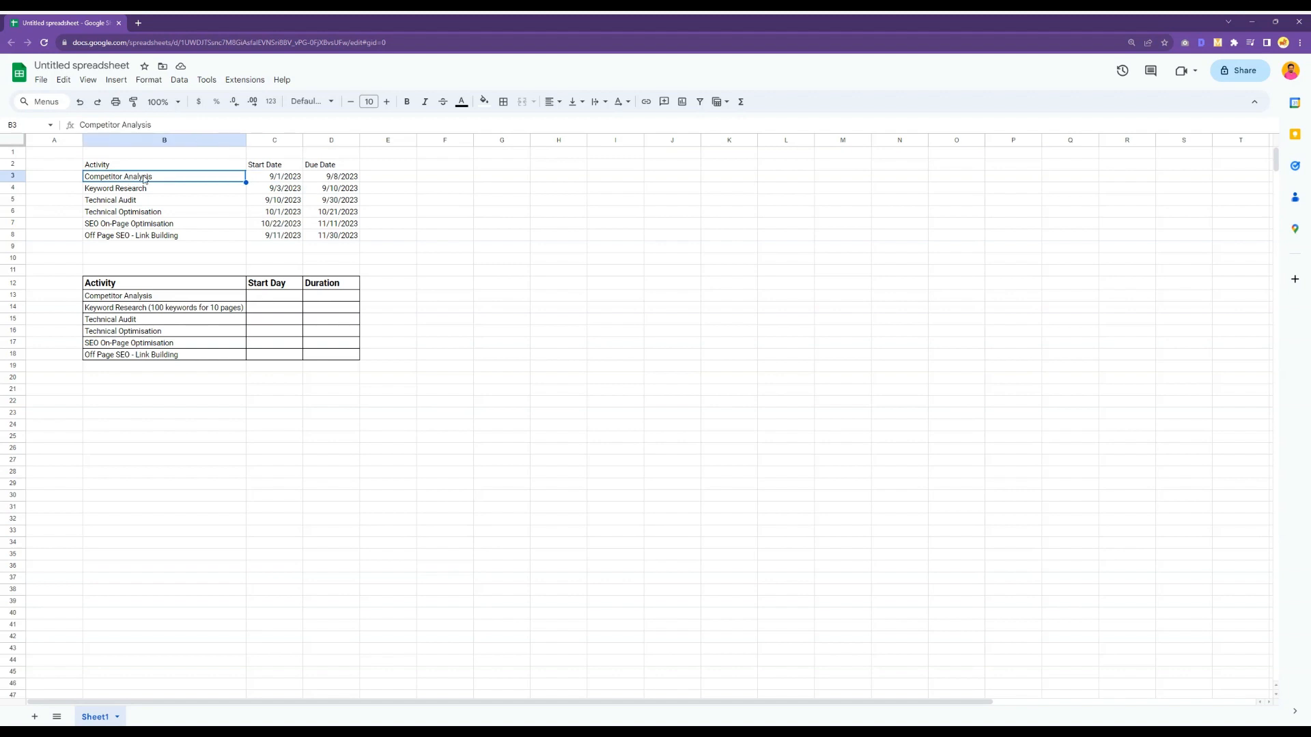
click(325, 180)
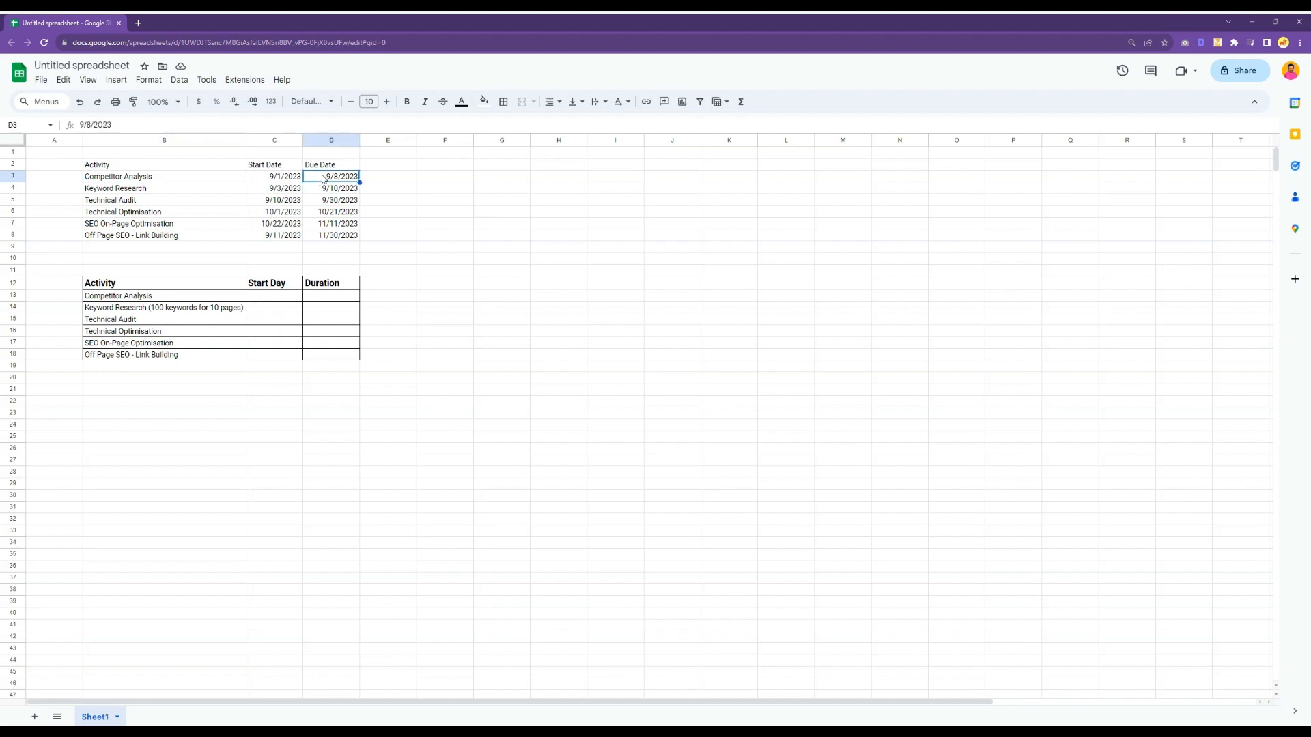
click(266, 190)
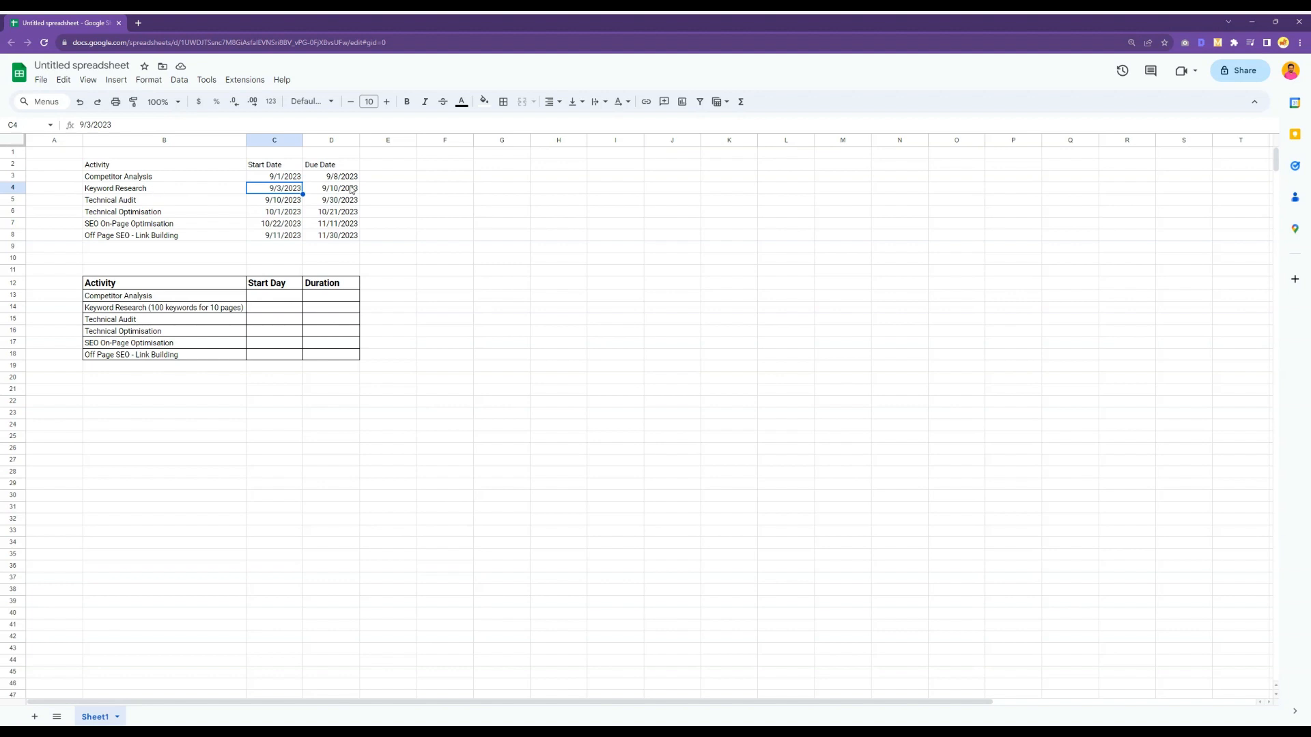
click(325, 191)
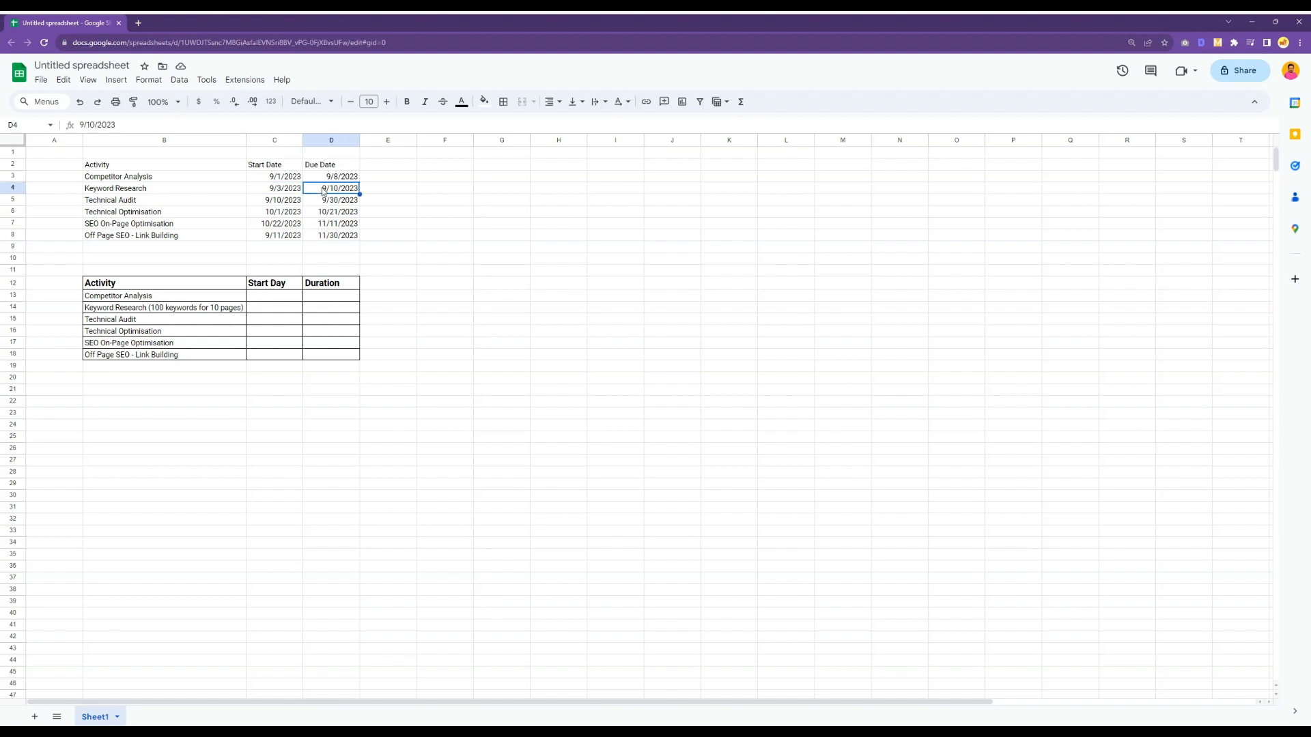
click(275, 191)
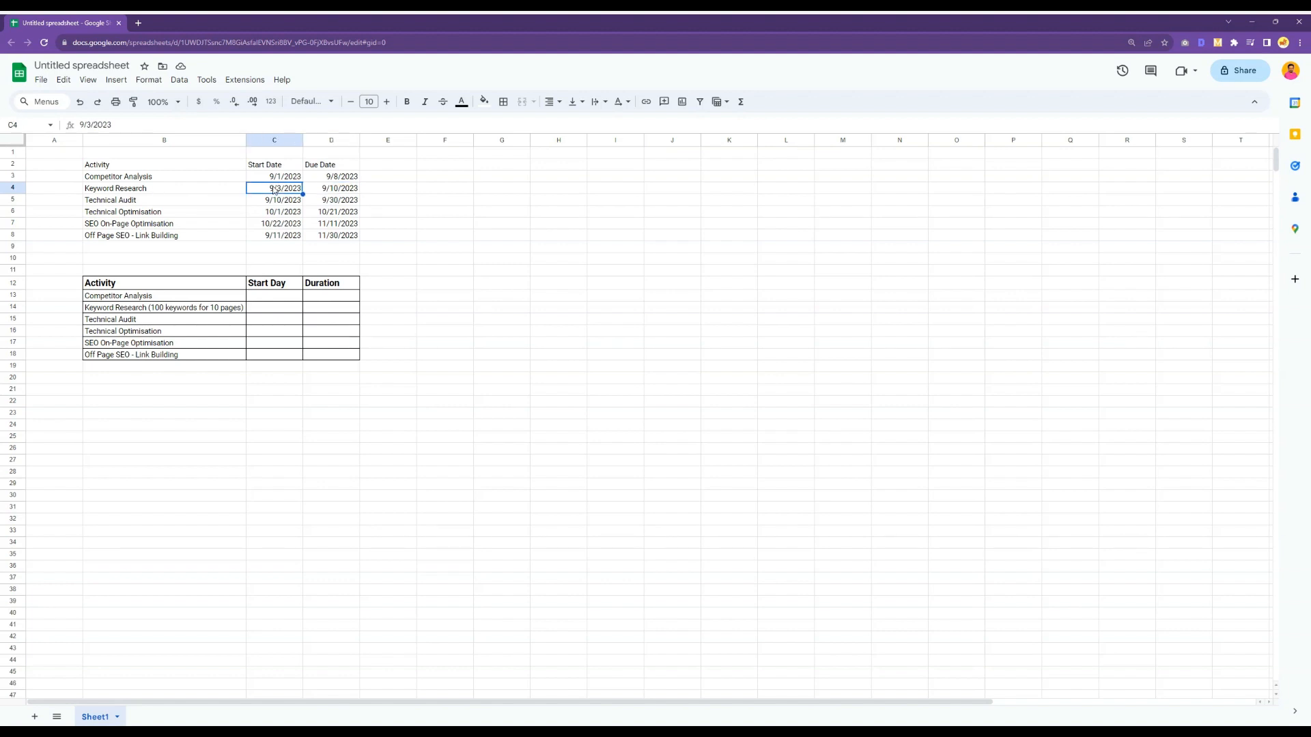
click(334, 190)
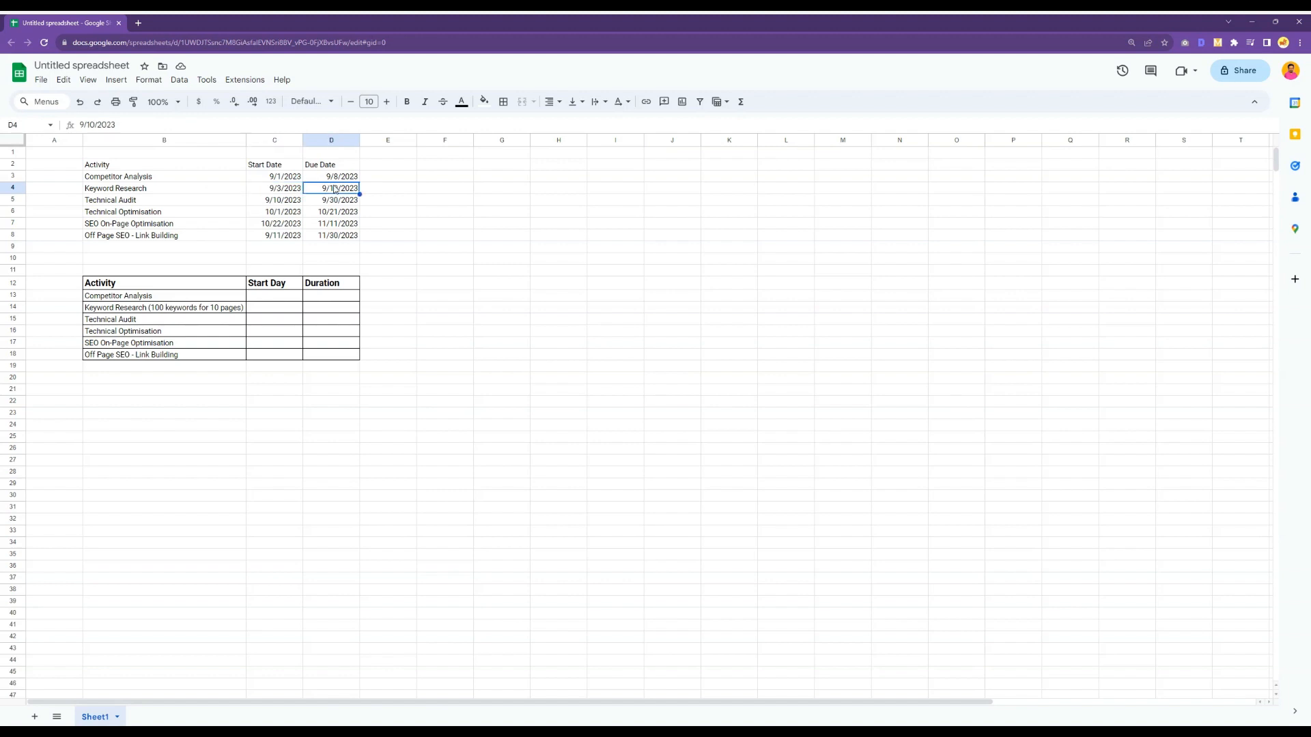
click(285, 203)
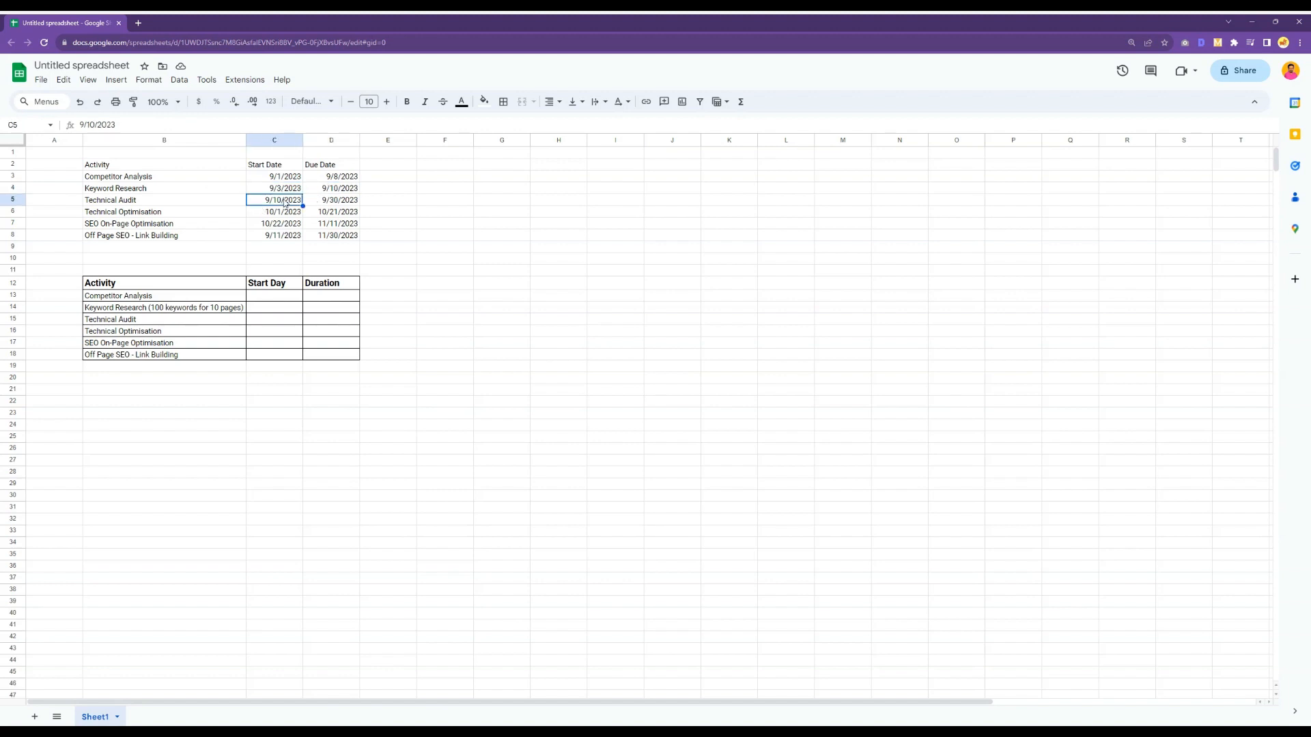
click(334, 201)
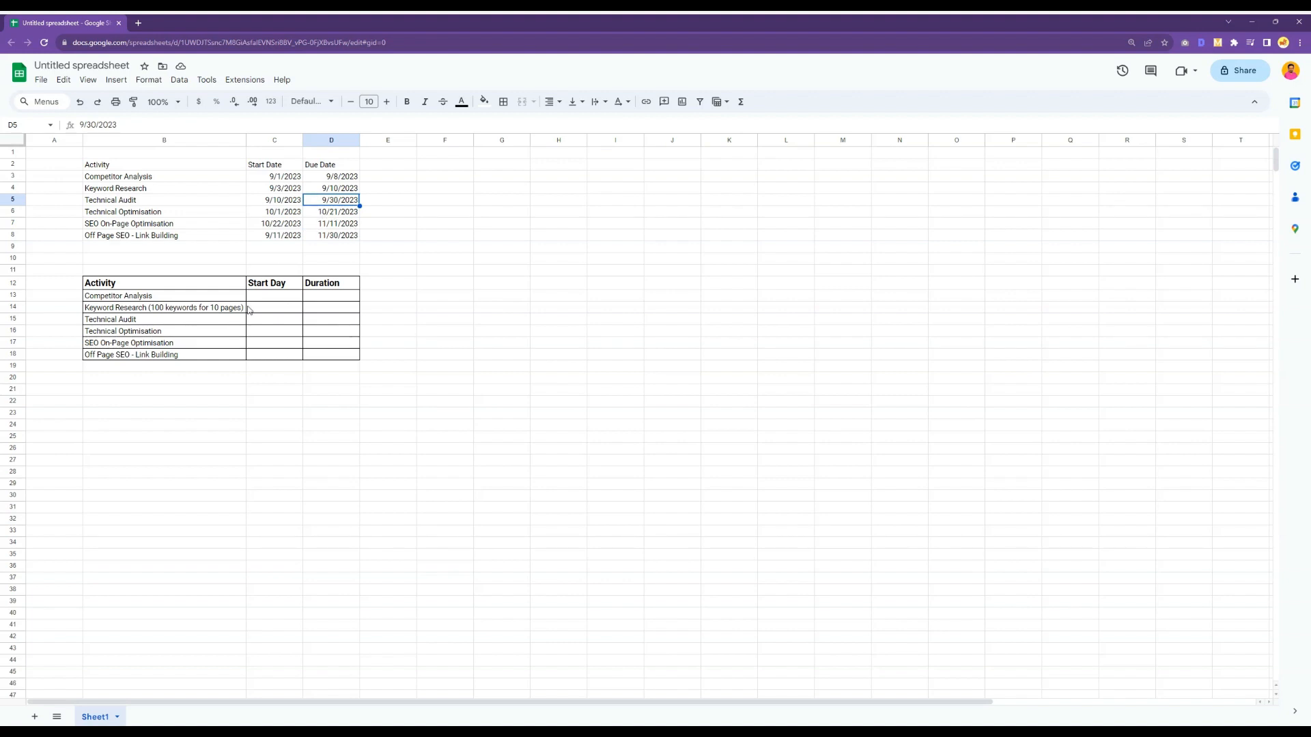
Step: Enter the formula =C3-$C$3 in C13 to calculate the Start Day for Competitor Analysis
click(268, 298)
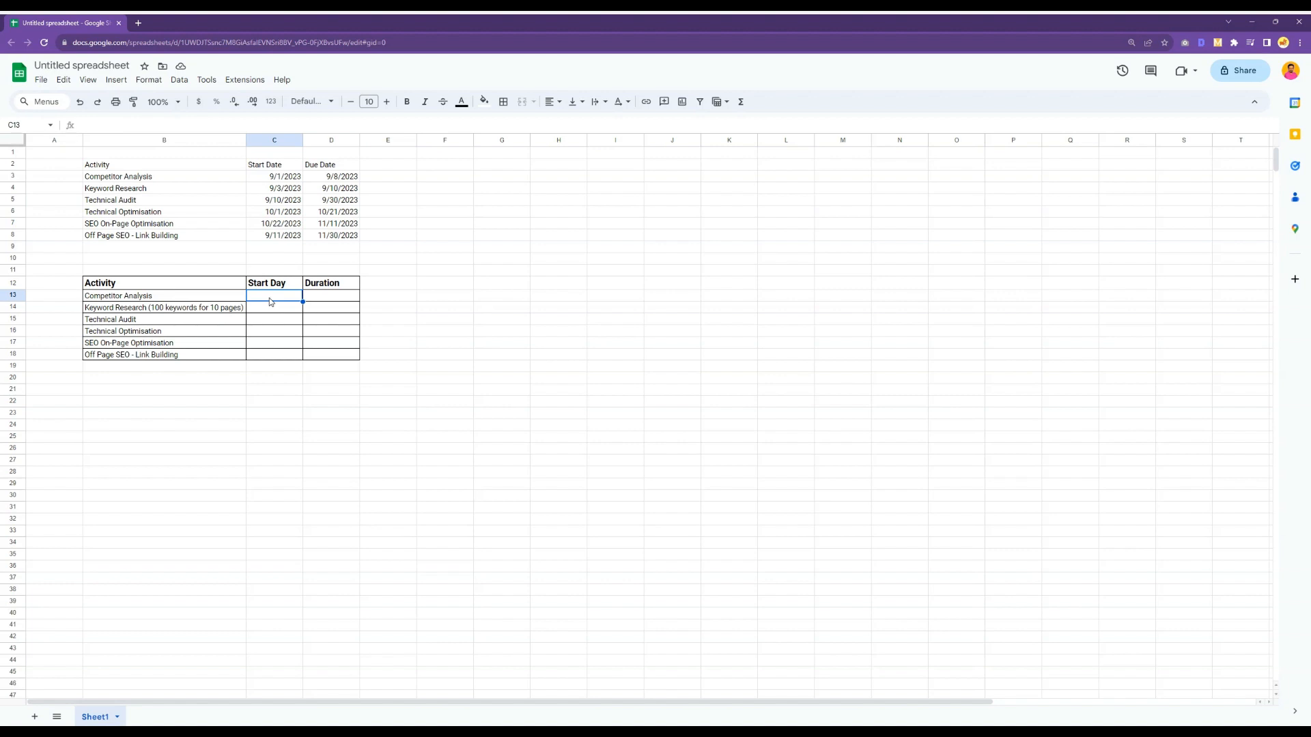
key(Left)
click(273, 300)
text(=)
click(267, 177)
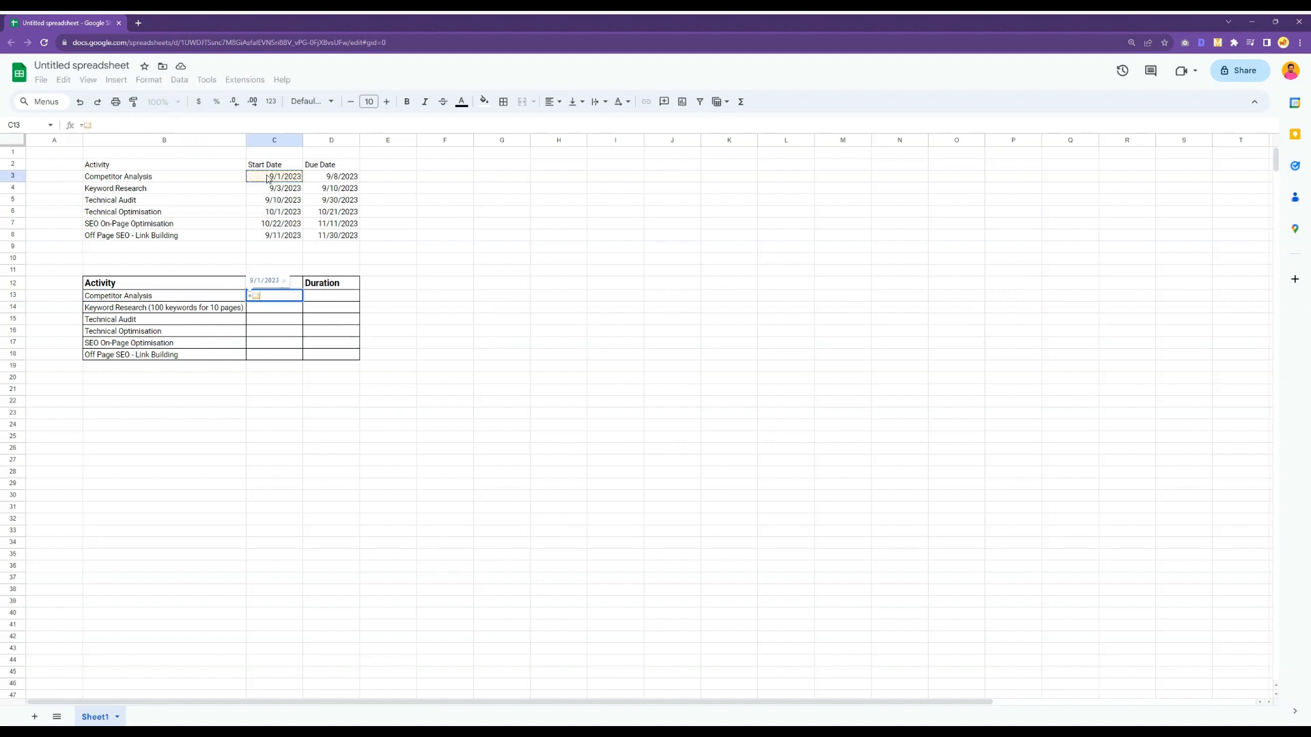
text(-)
click(267, 177)
key(F4)
key(Return)
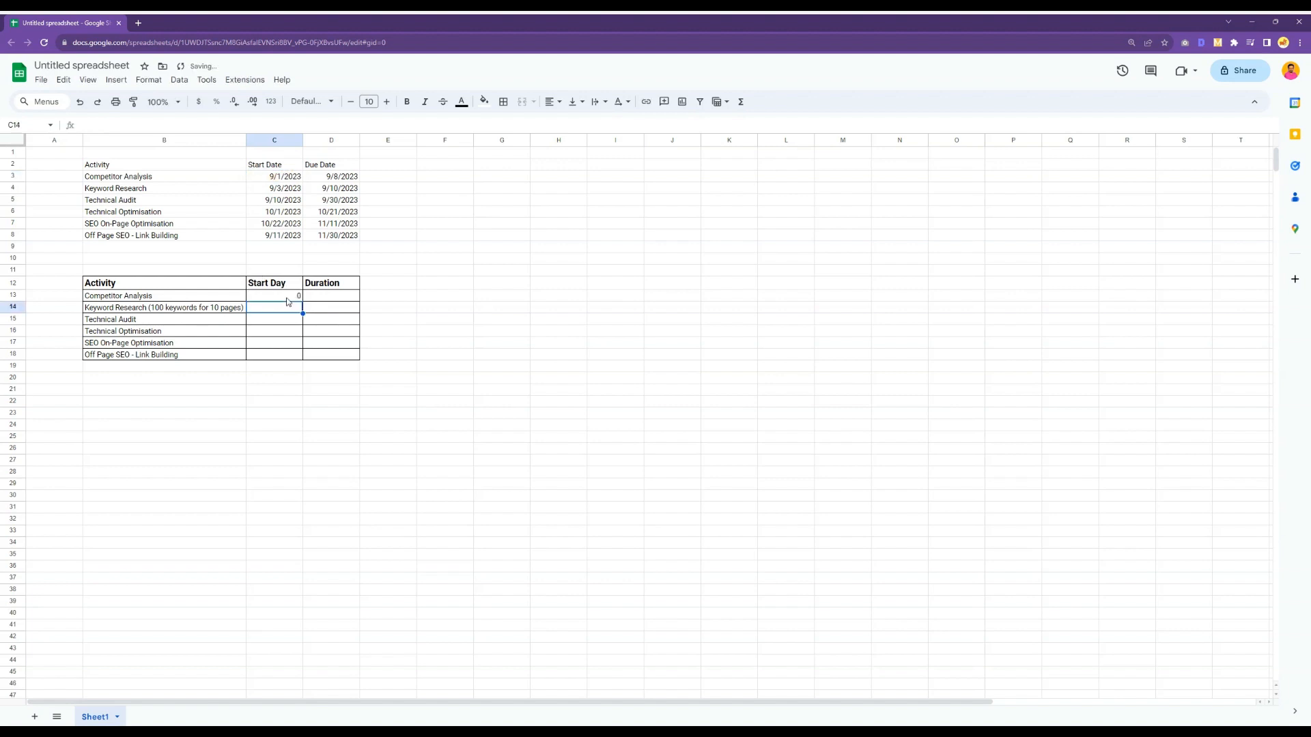
Step: Fill the Start Day formula from C13 down to C18 for the remaining activities
click(284, 299)
drag(284, 299, 286, 357)
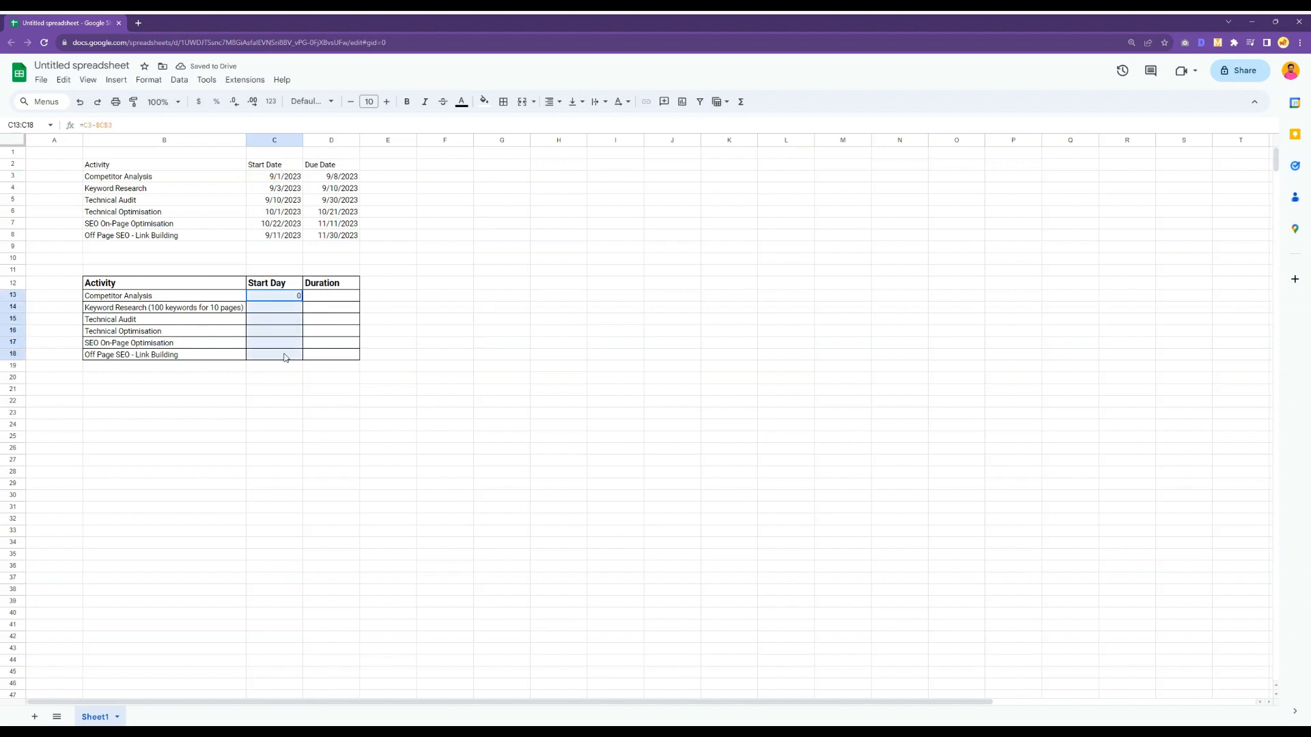
key(ctrl+d)
Step: Check the calculated Start Day of each activity in the lower table, from Competitor Analysis through Off Page SEO - Link Building
click(278, 299)
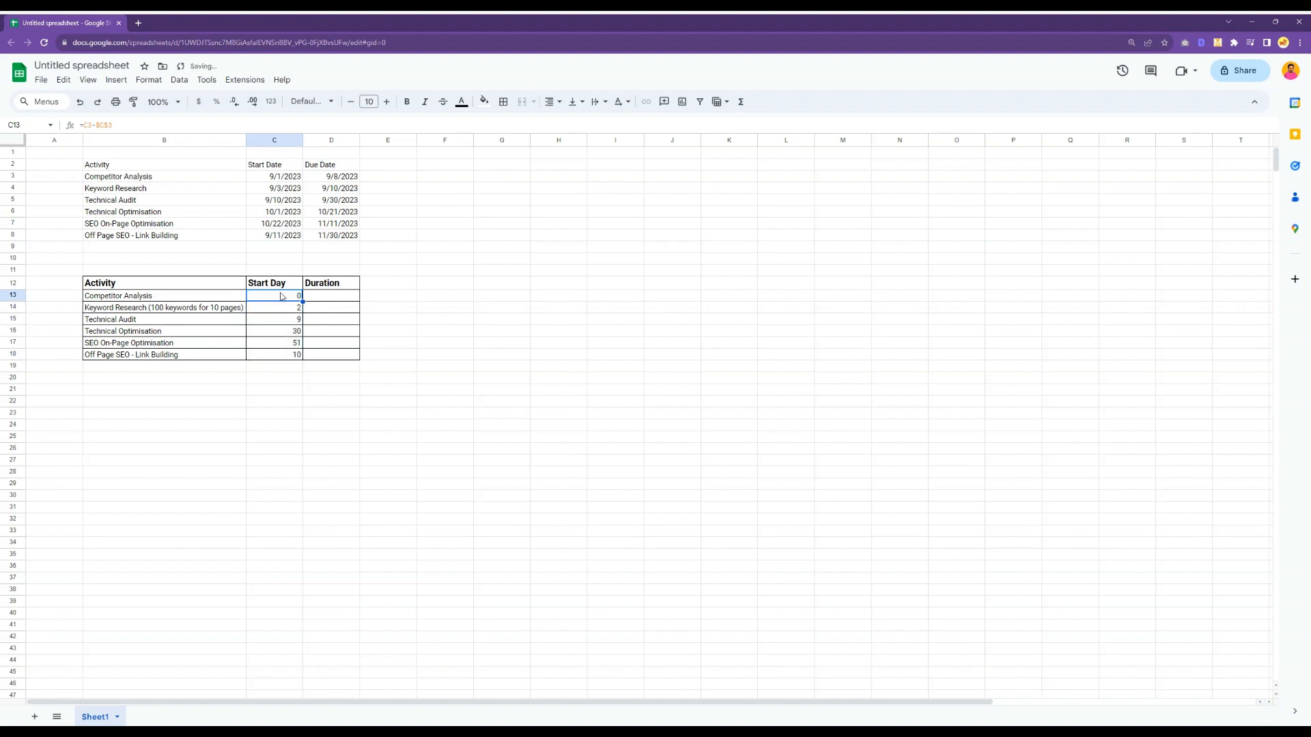
key(Left)
click(279, 298)
click(162, 312)
click(297, 308)
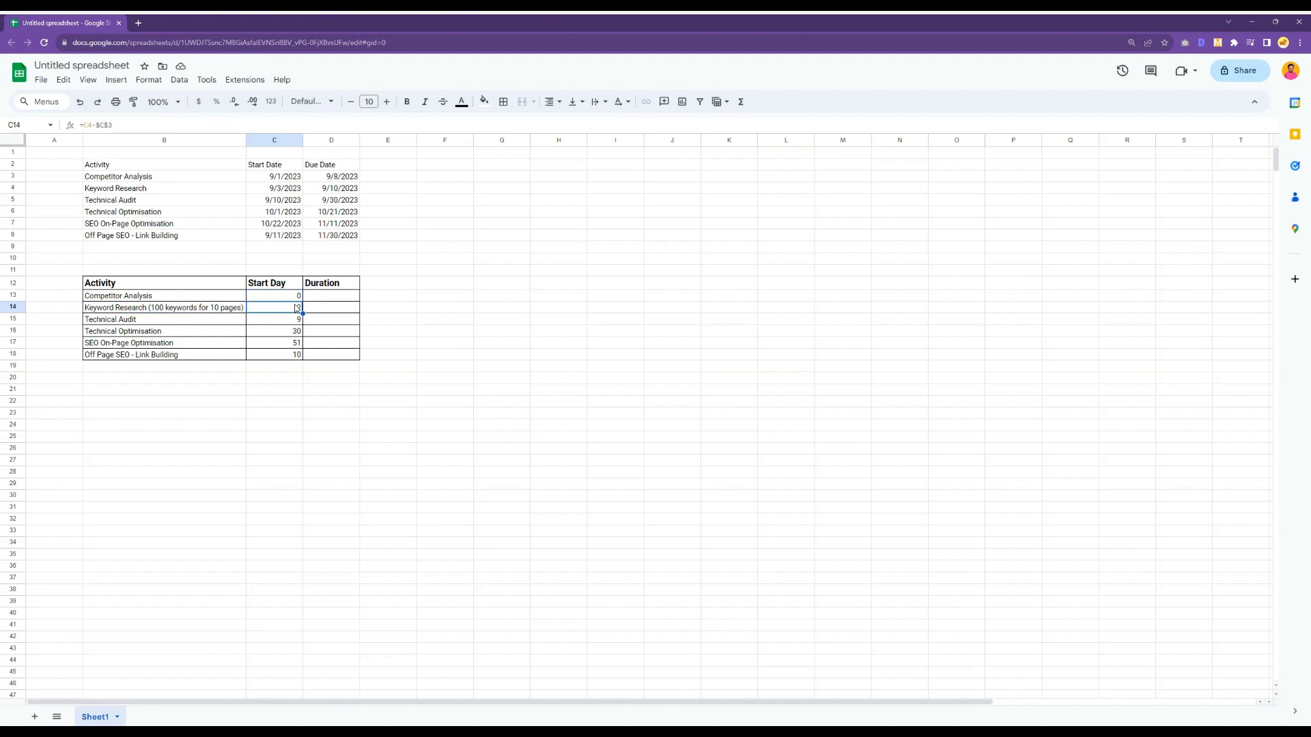
click(202, 321)
click(269, 322)
click(216, 333)
click(281, 334)
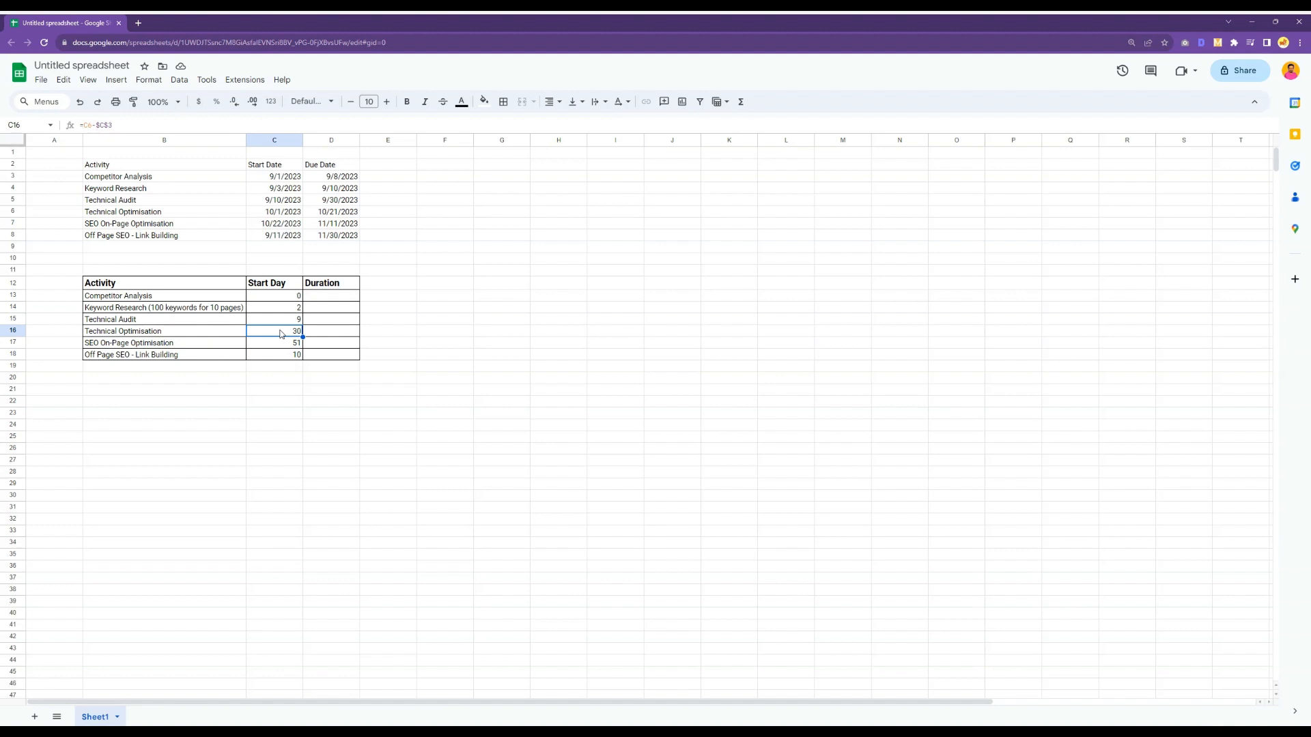
click(198, 344)
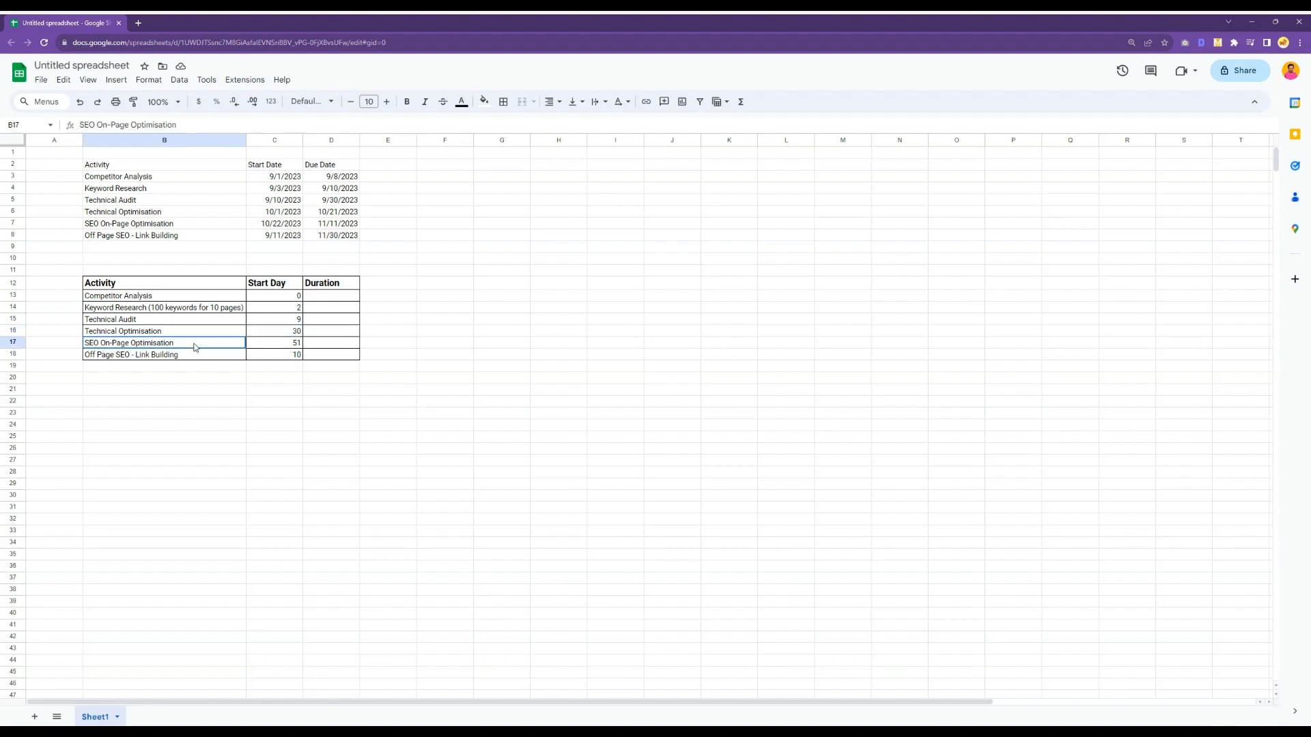
click(275, 346)
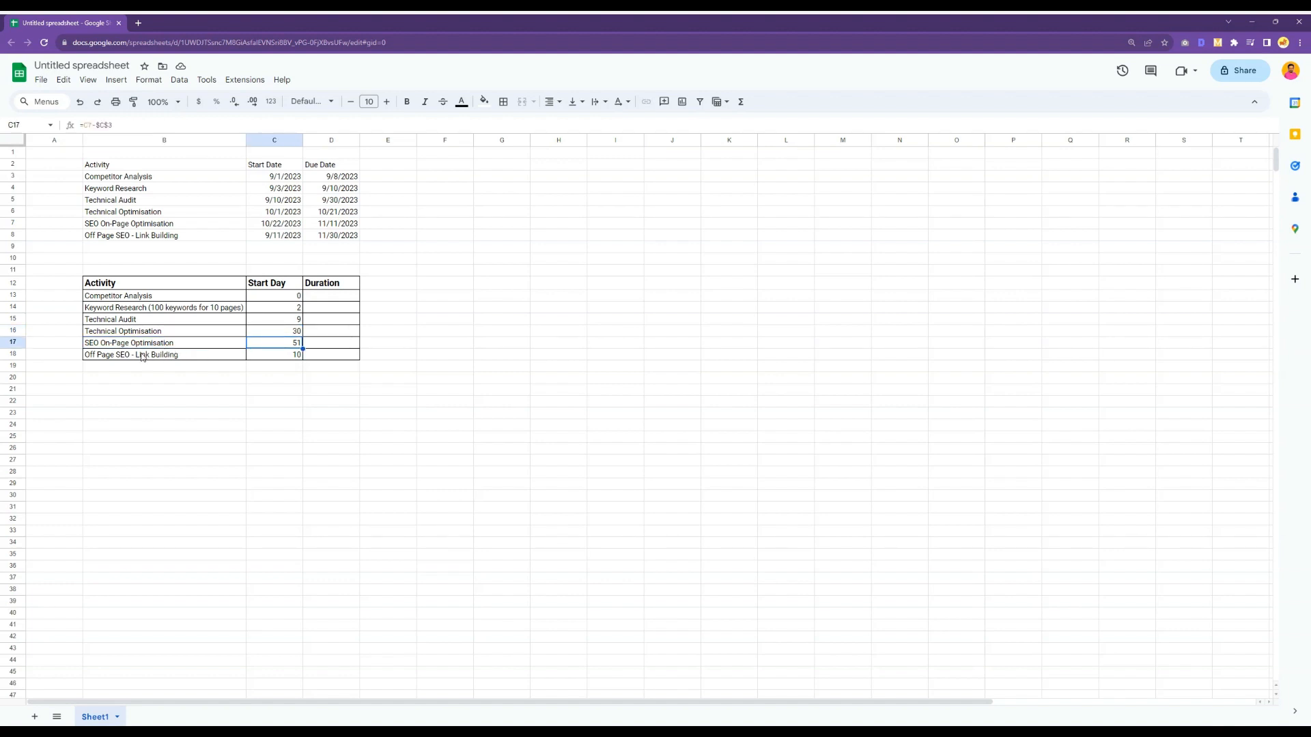
click(142, 355)
click(279, 357)
Step: Enter the formula =D3-$C$3-C13 in D13 to calculate the Duration of Competitor Analysis, without accepting the suggested autofill
click(324, 299)
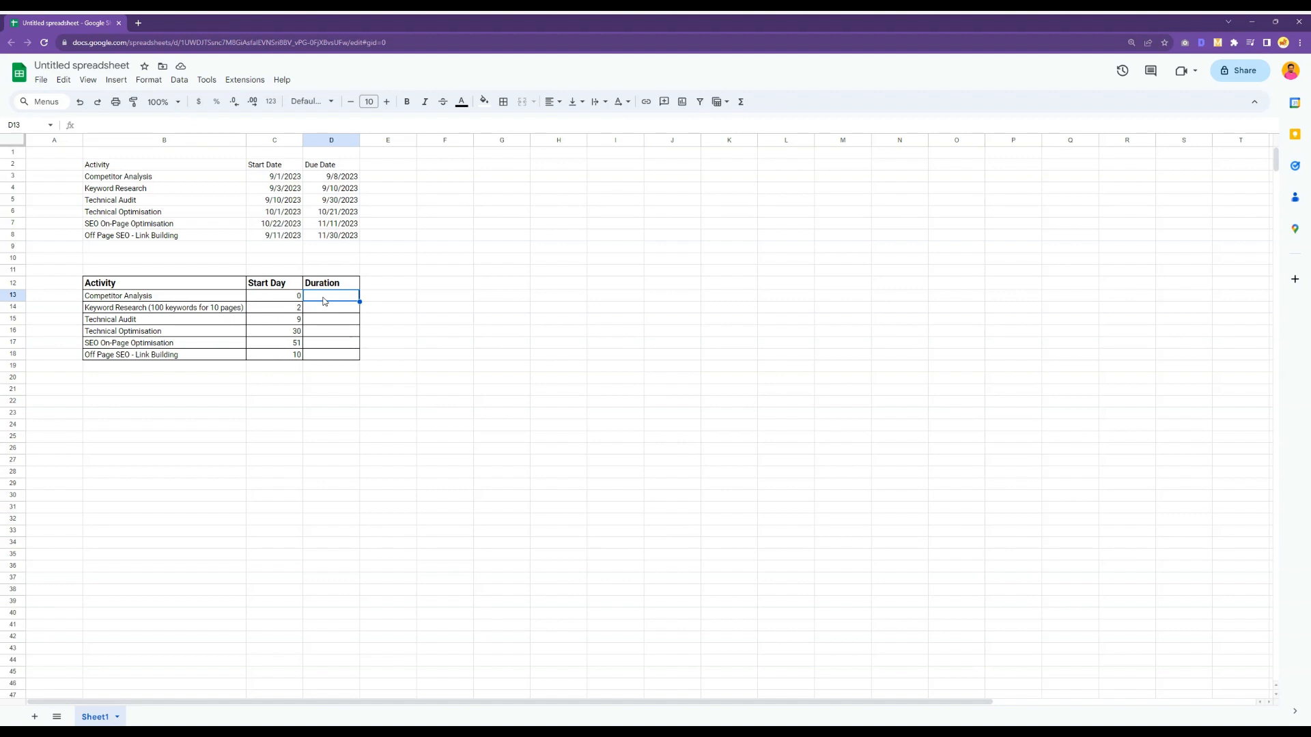
text(=)
click(333, 179)
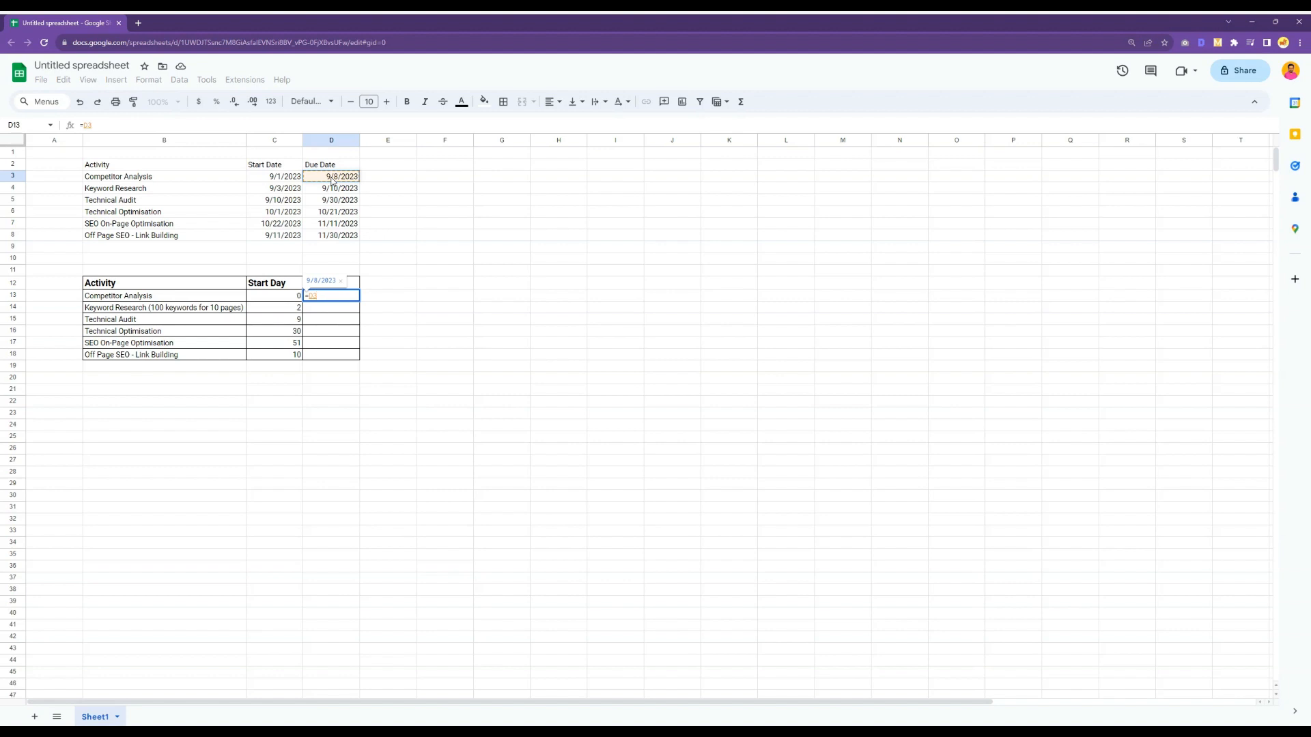
text(-)
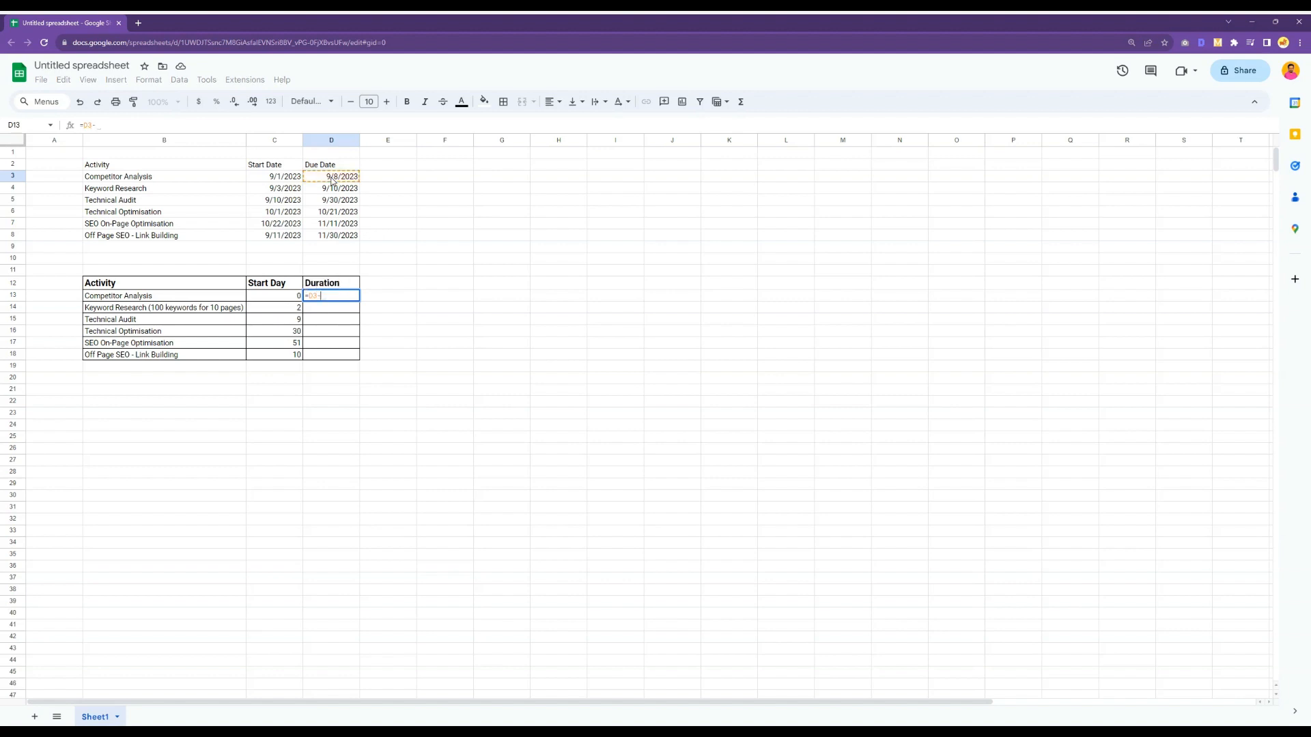
click(265, 179)
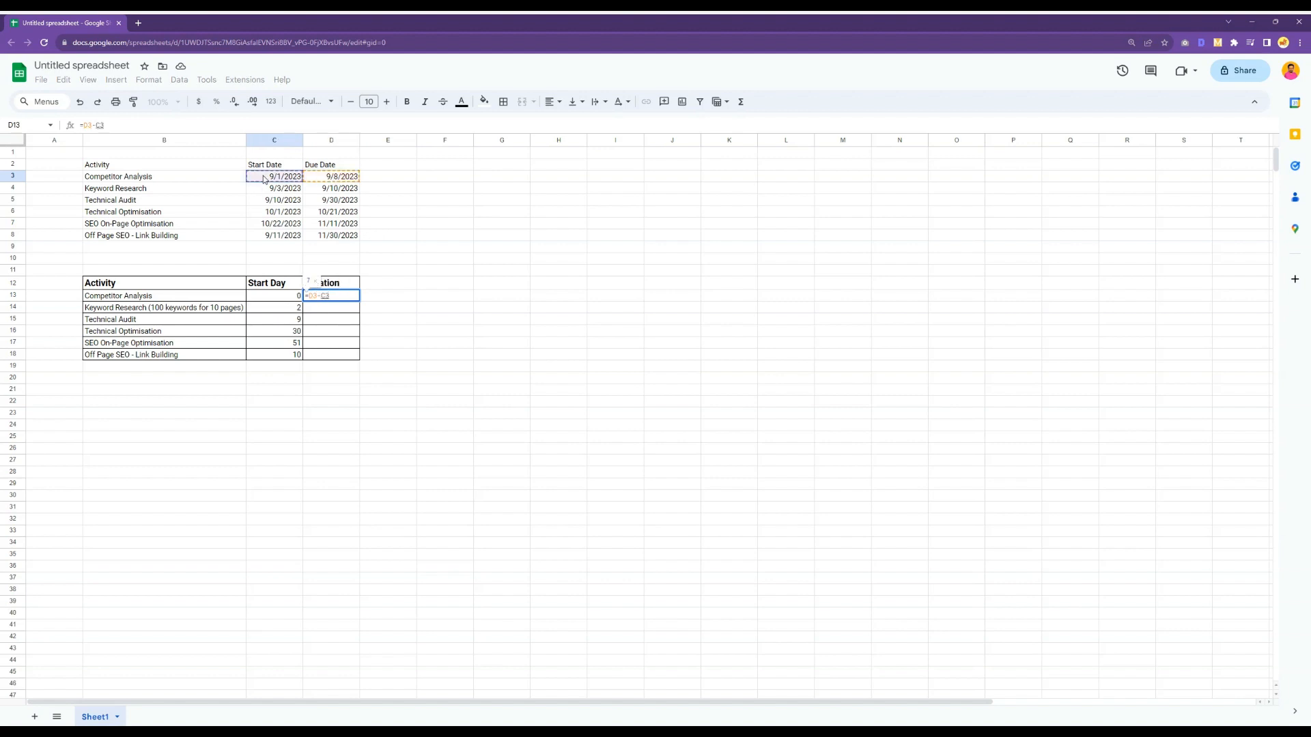
key(BackSpace)
key(BackSpace)
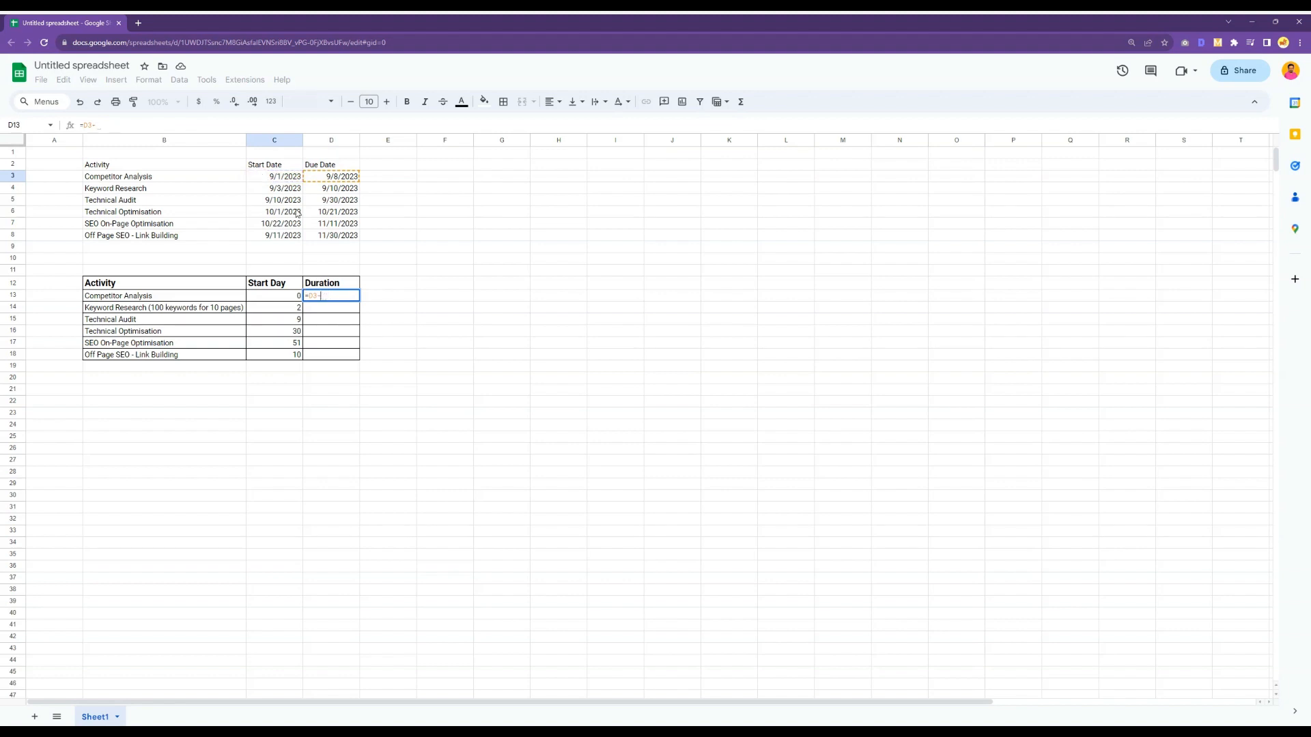
click(275, 180)
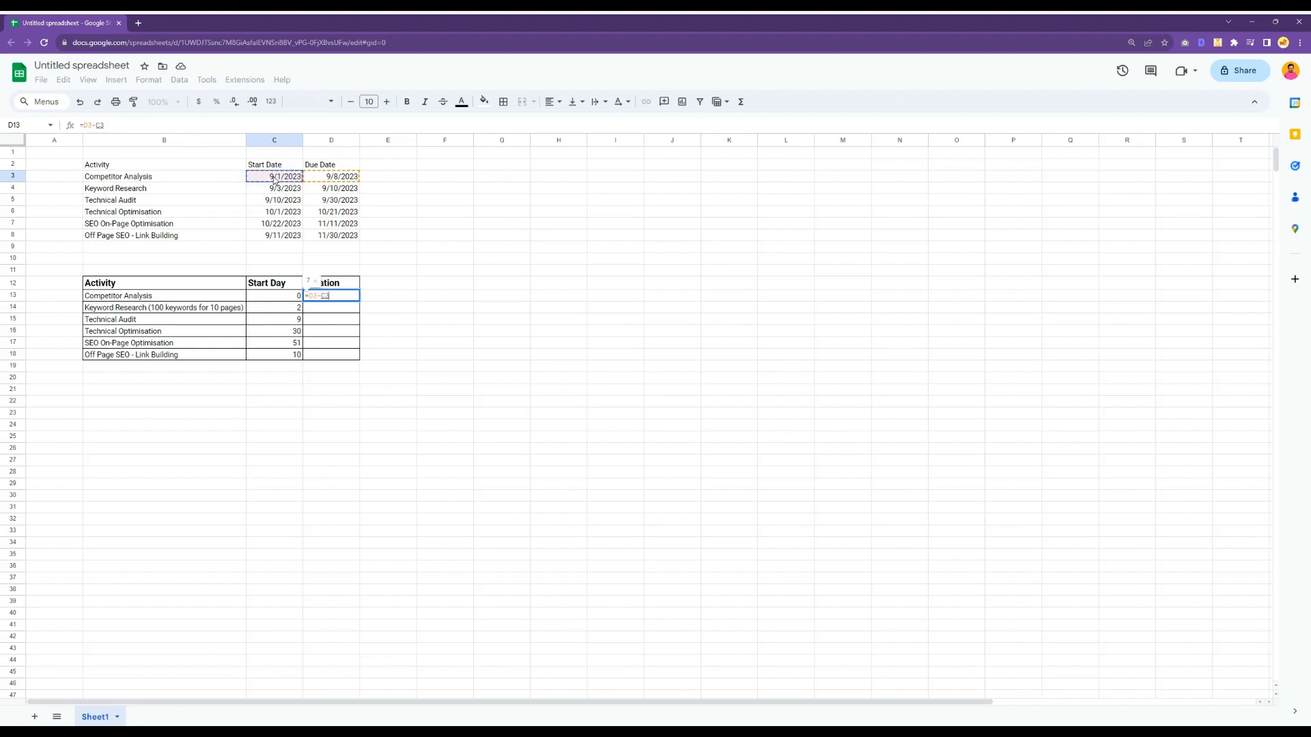
key(F4)
text(-)
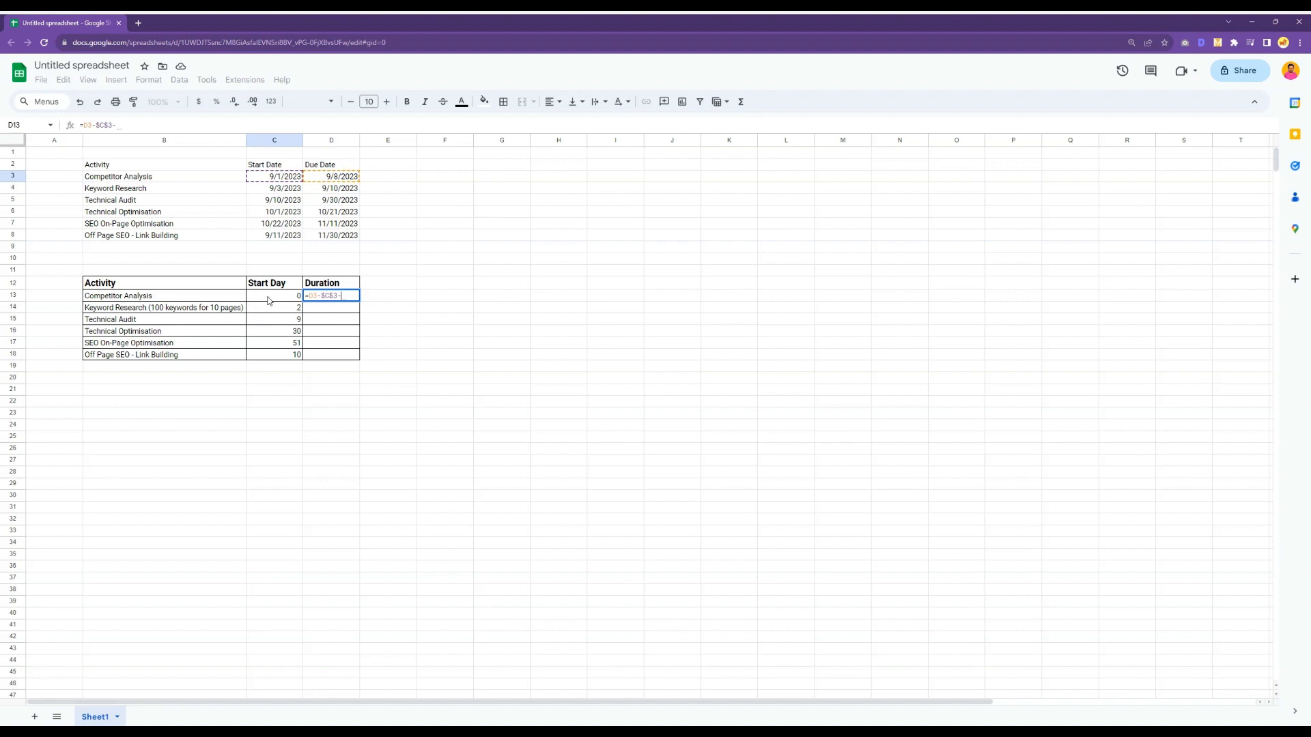
click(269, 300)
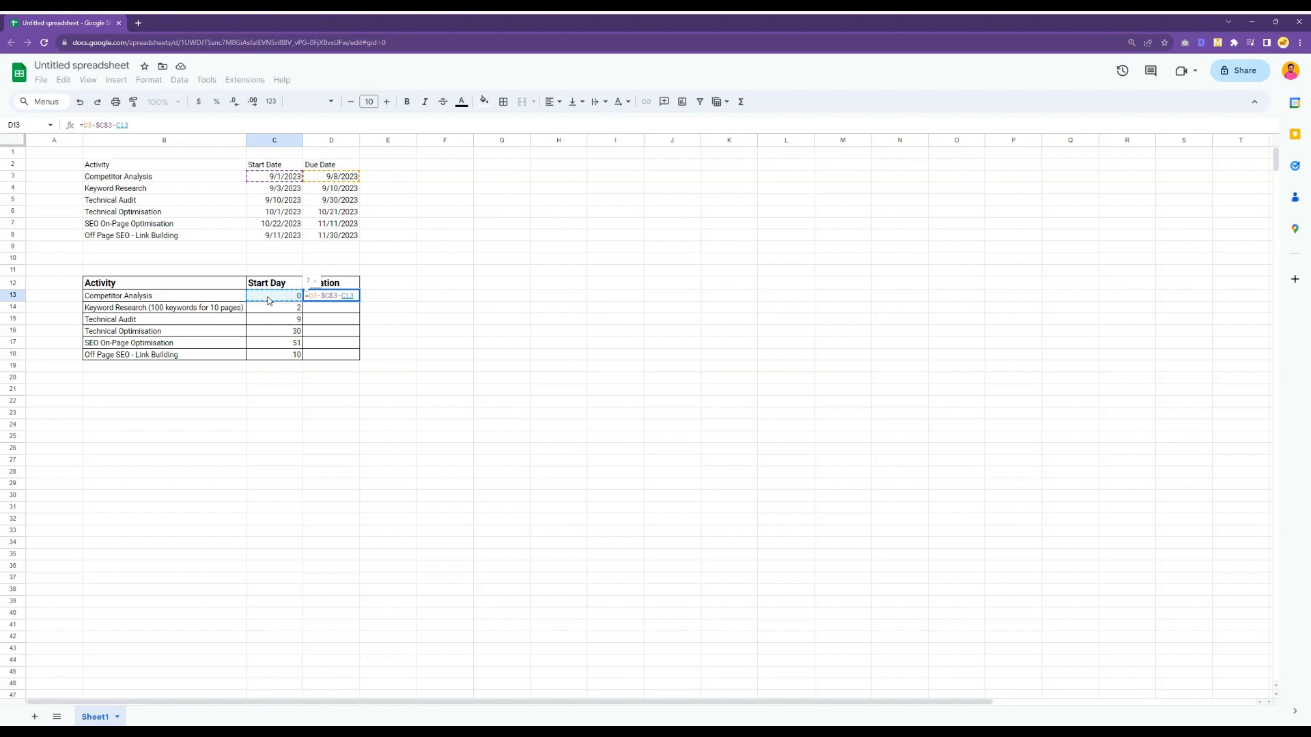
key(Return)
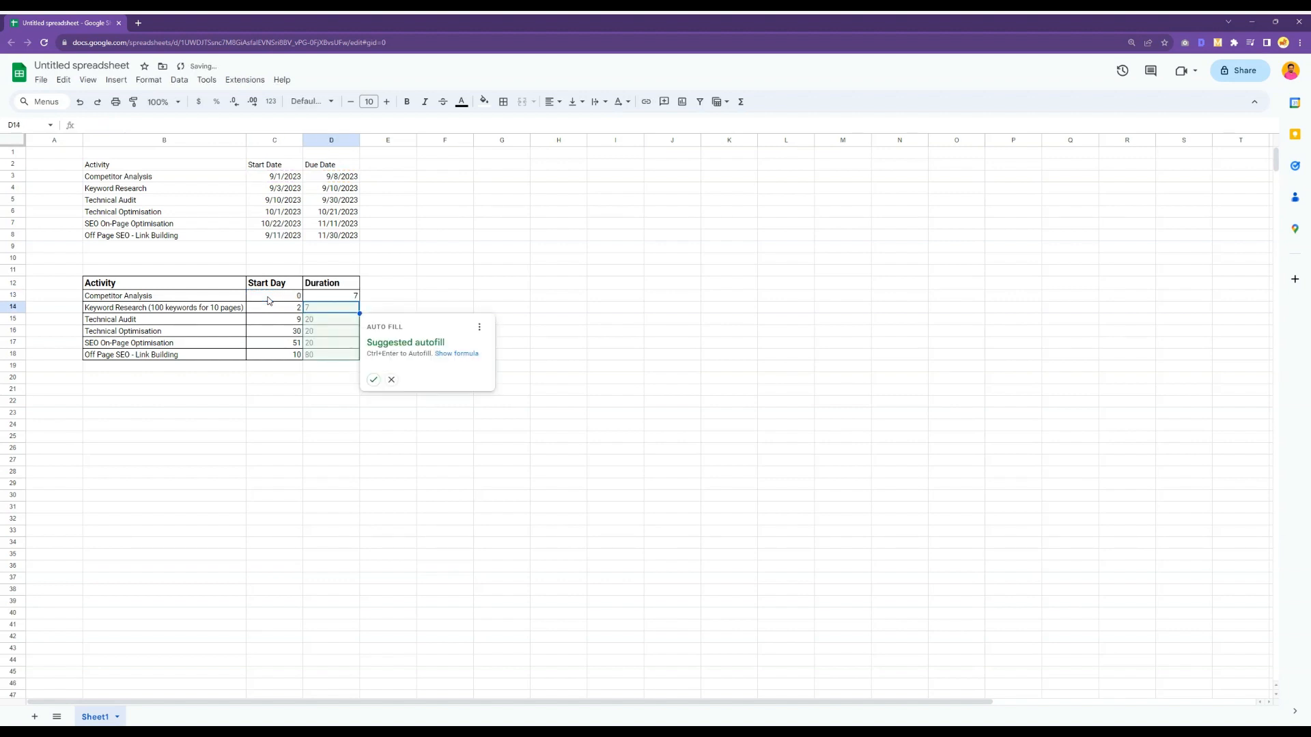
key(Return)
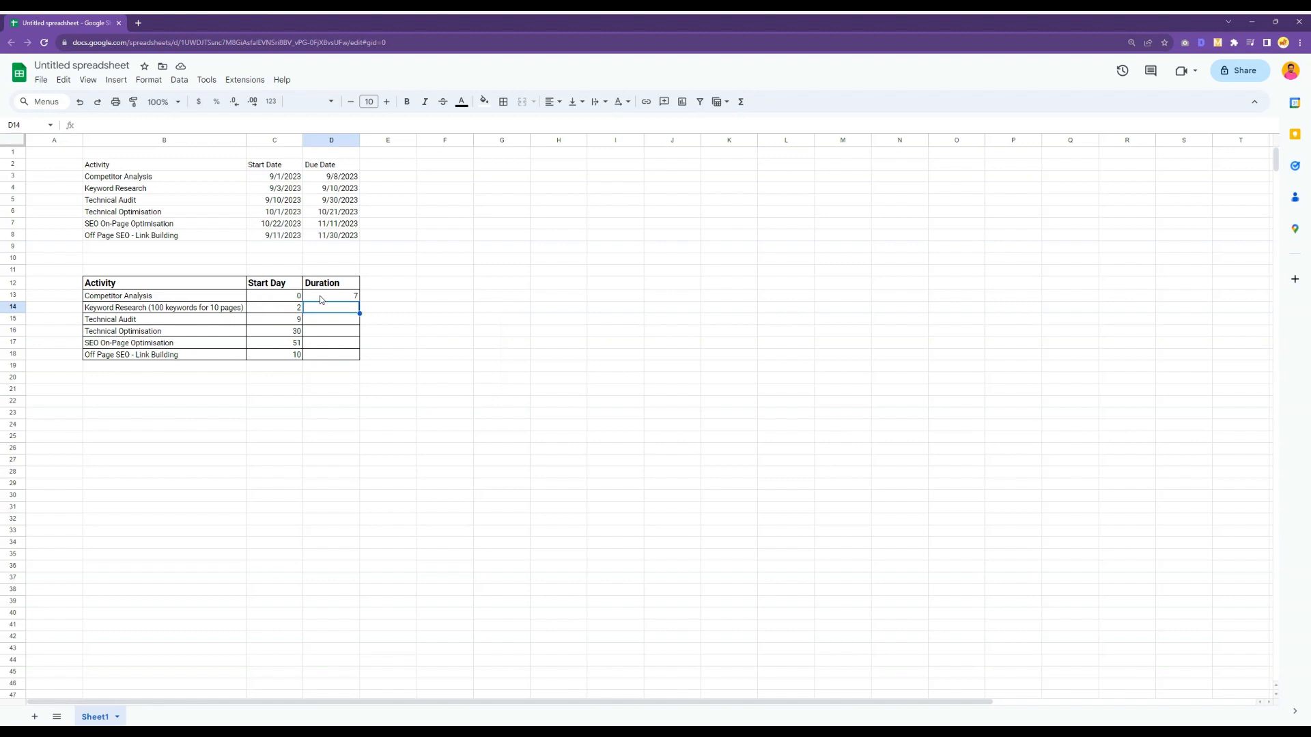
Step: Fill the Duration formula from D13 down to D18 for the remaining activities
drag(318, 296, 328, 359)
key(ctrl+d)
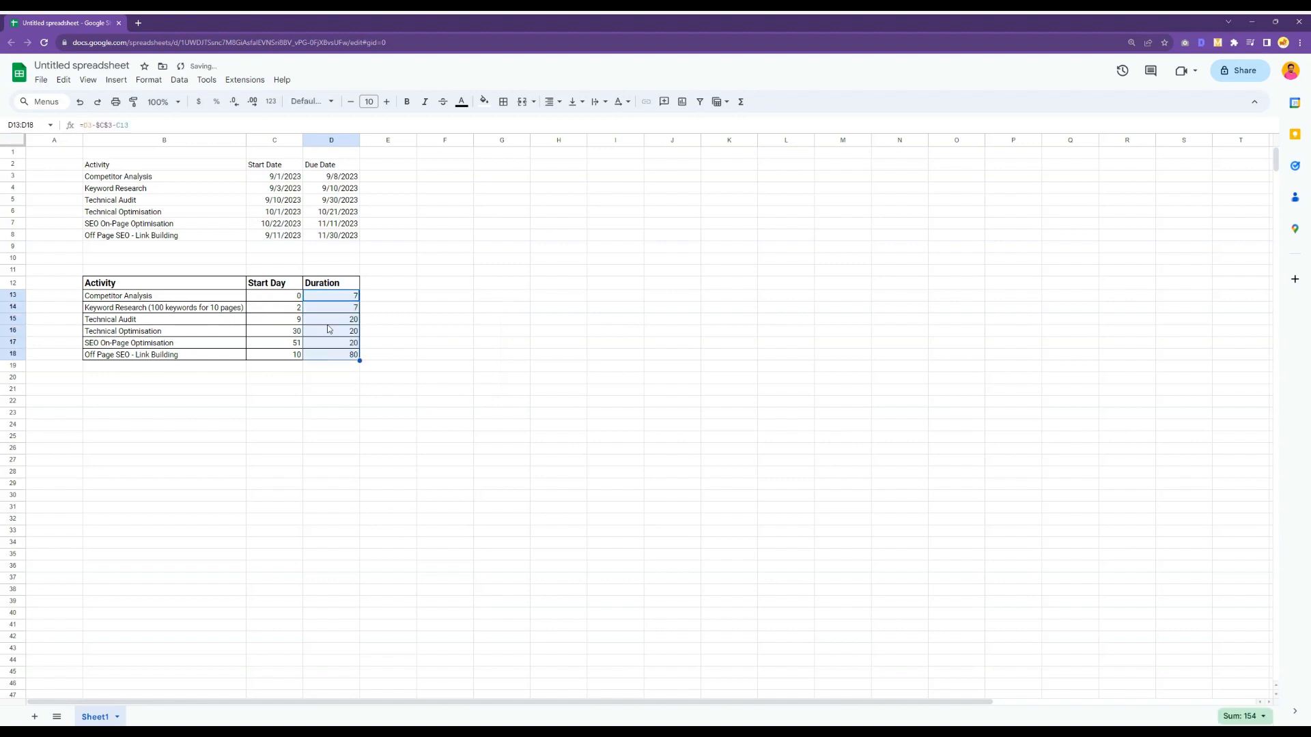
Step: Check the calculated Start Day and Duration of Competitor Analysis, Keyword Research and Technical Audit in the lower table
click(327, 309)
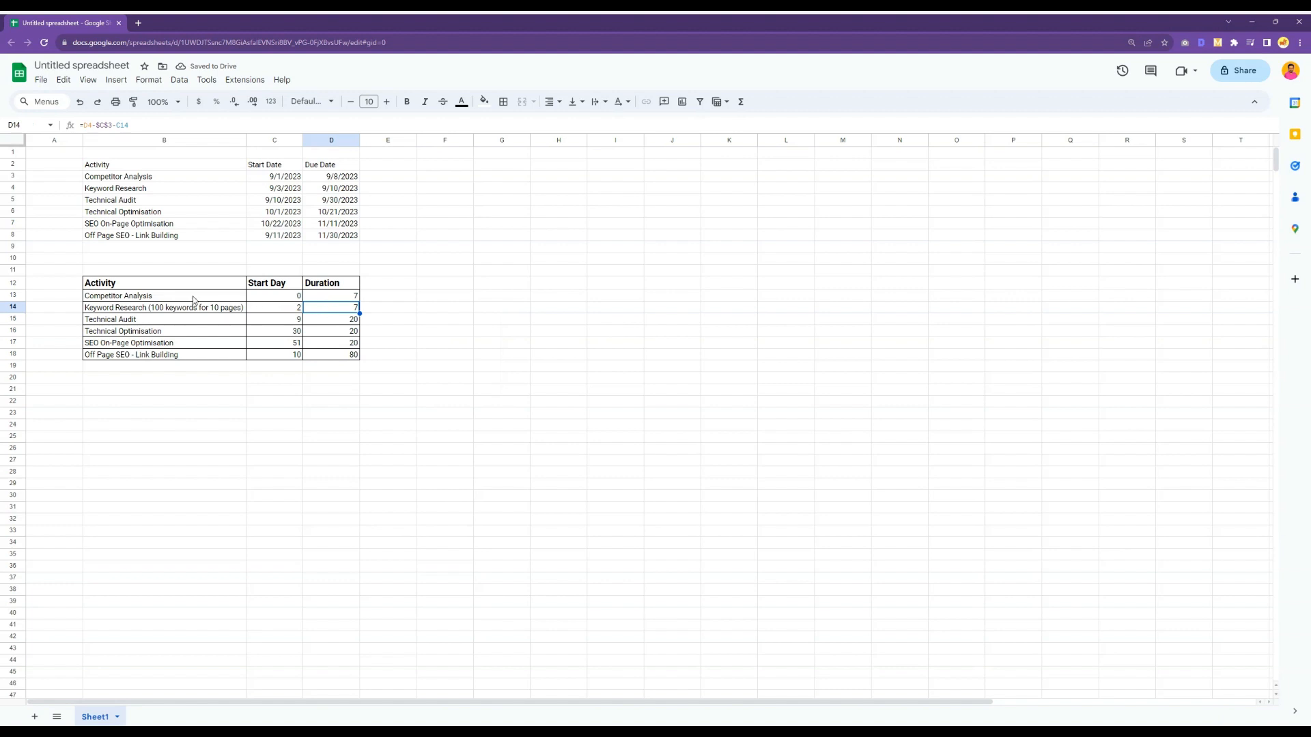
click(196, 297)
click(282, 297)
click(339, 299)
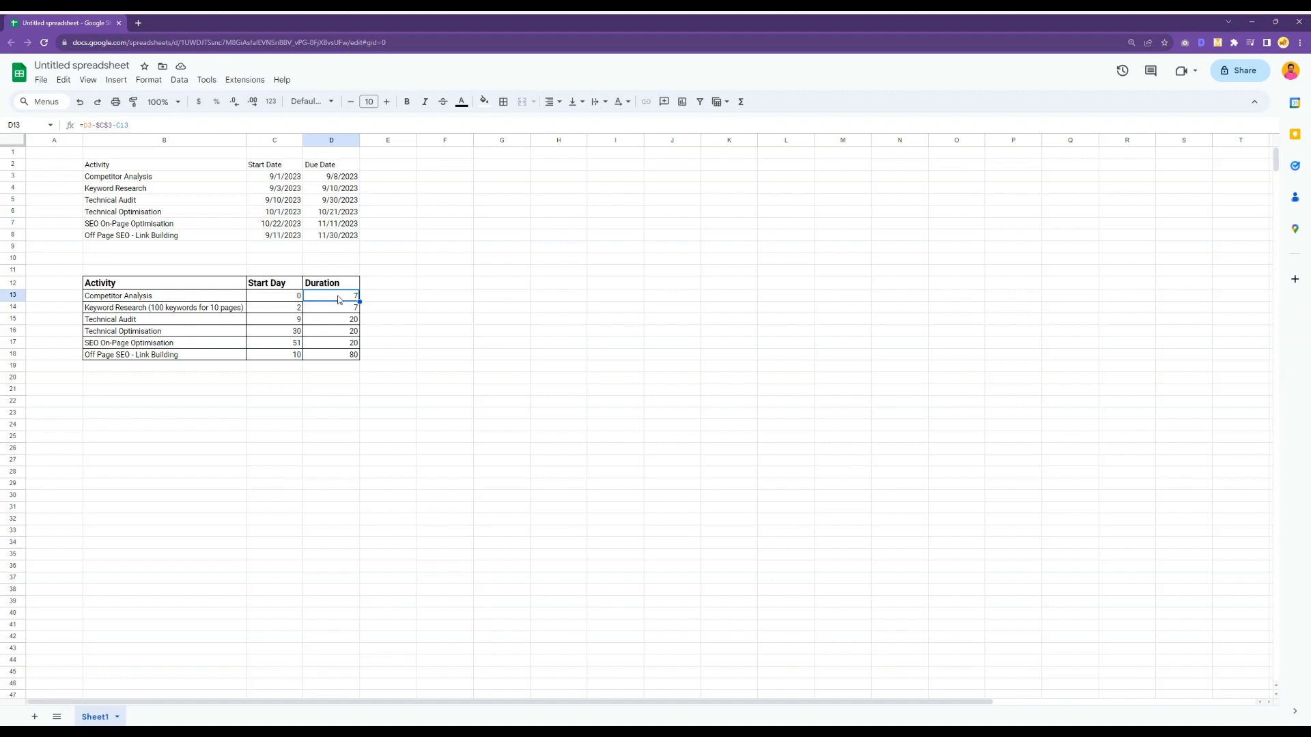
click(183, 313)
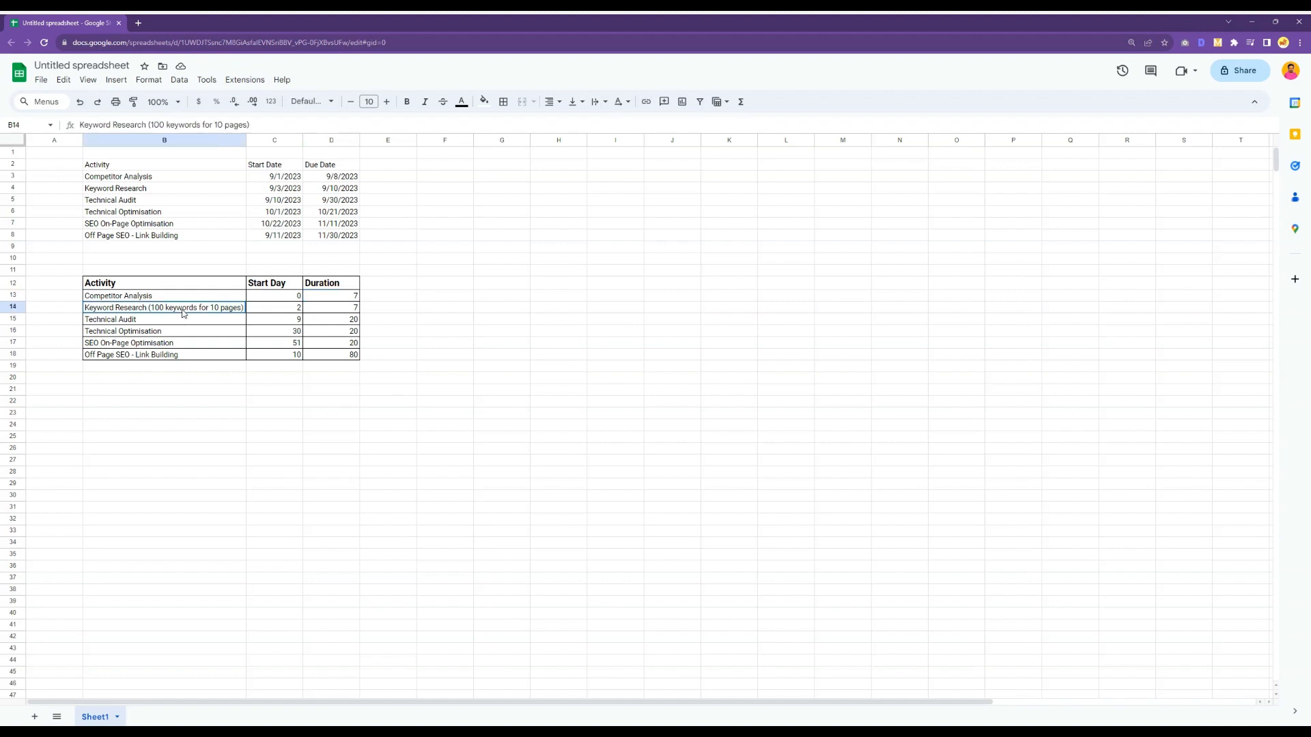
click(285, 314)
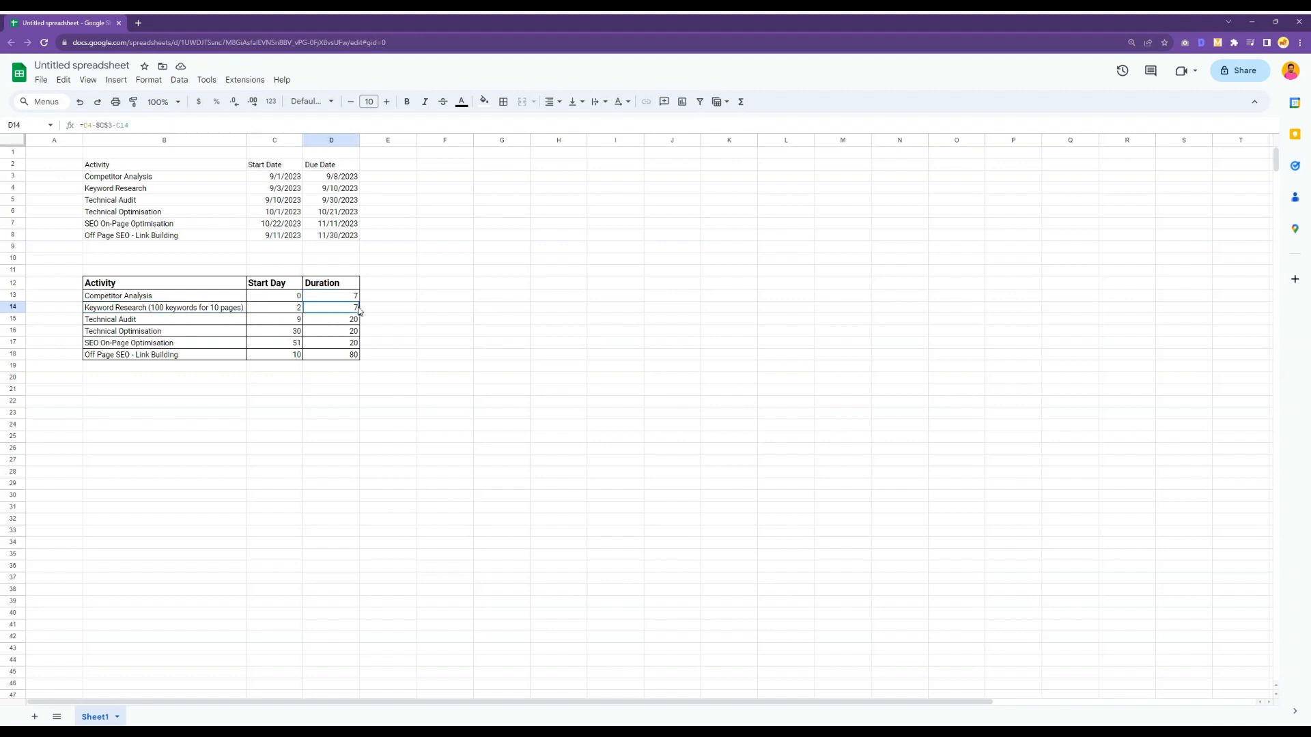
click(173, 321)
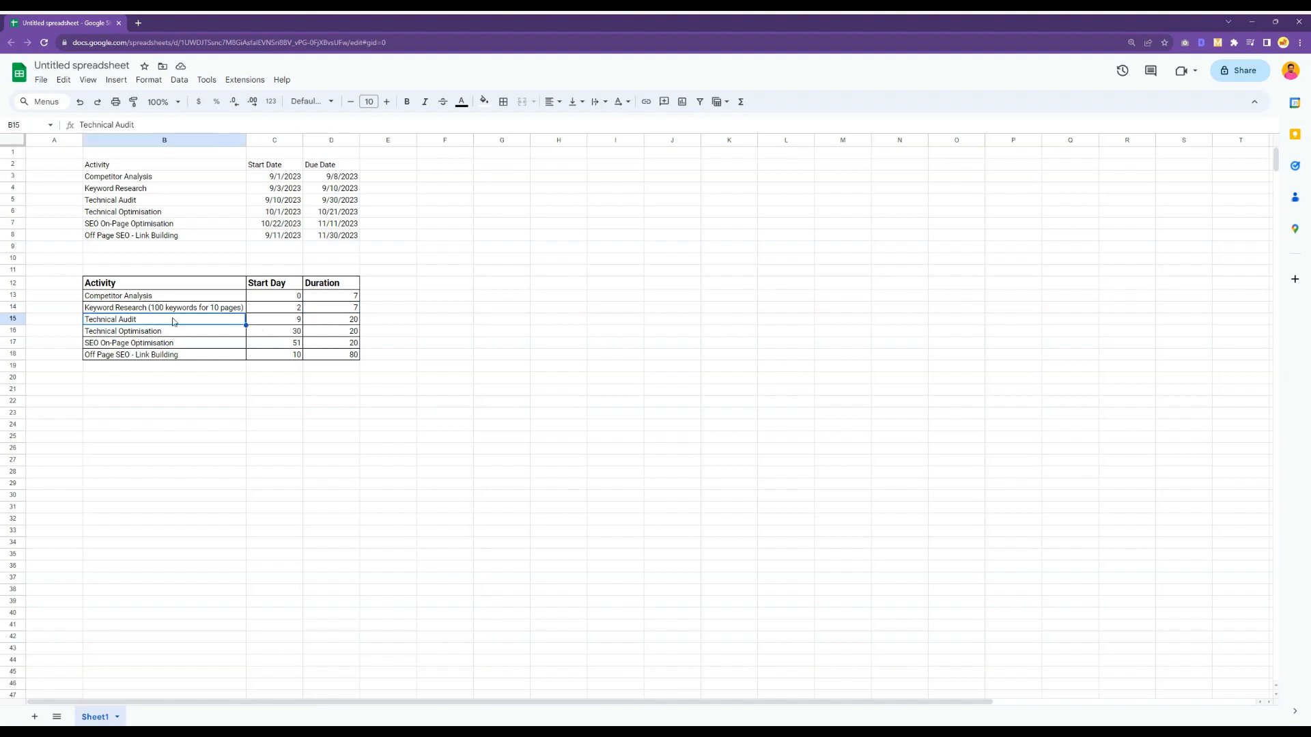
click(280, 323)
click(326, 322)
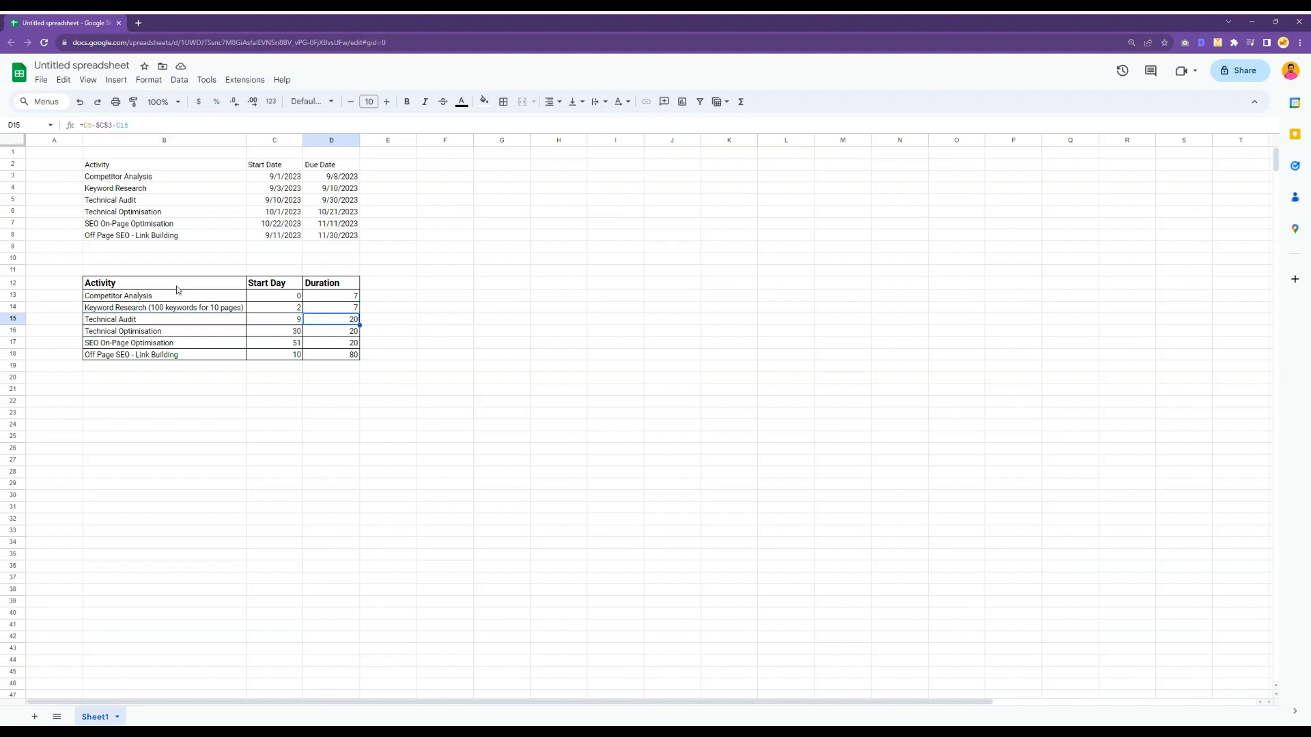
Step: Insert a chart from the Activity, Start Day and Duration table in B12:D18
drag(125, 285, 321, 352)
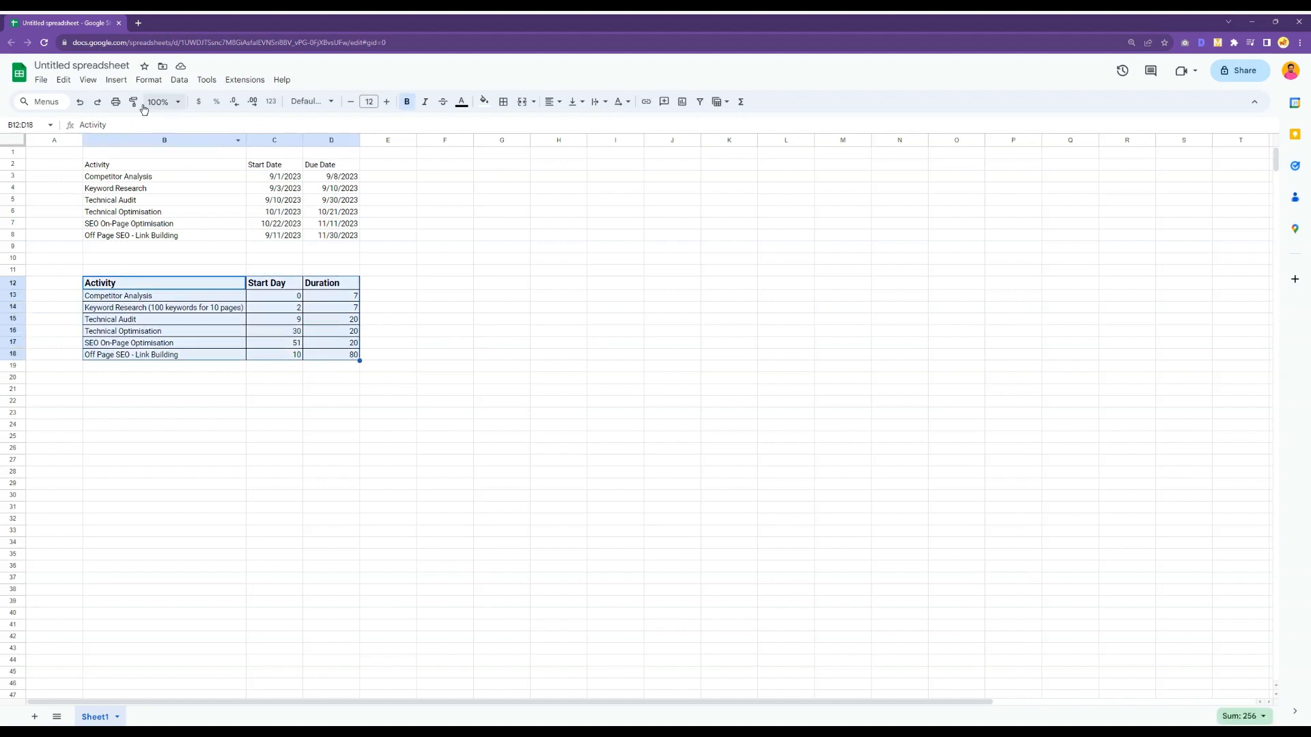
click(116, 80)
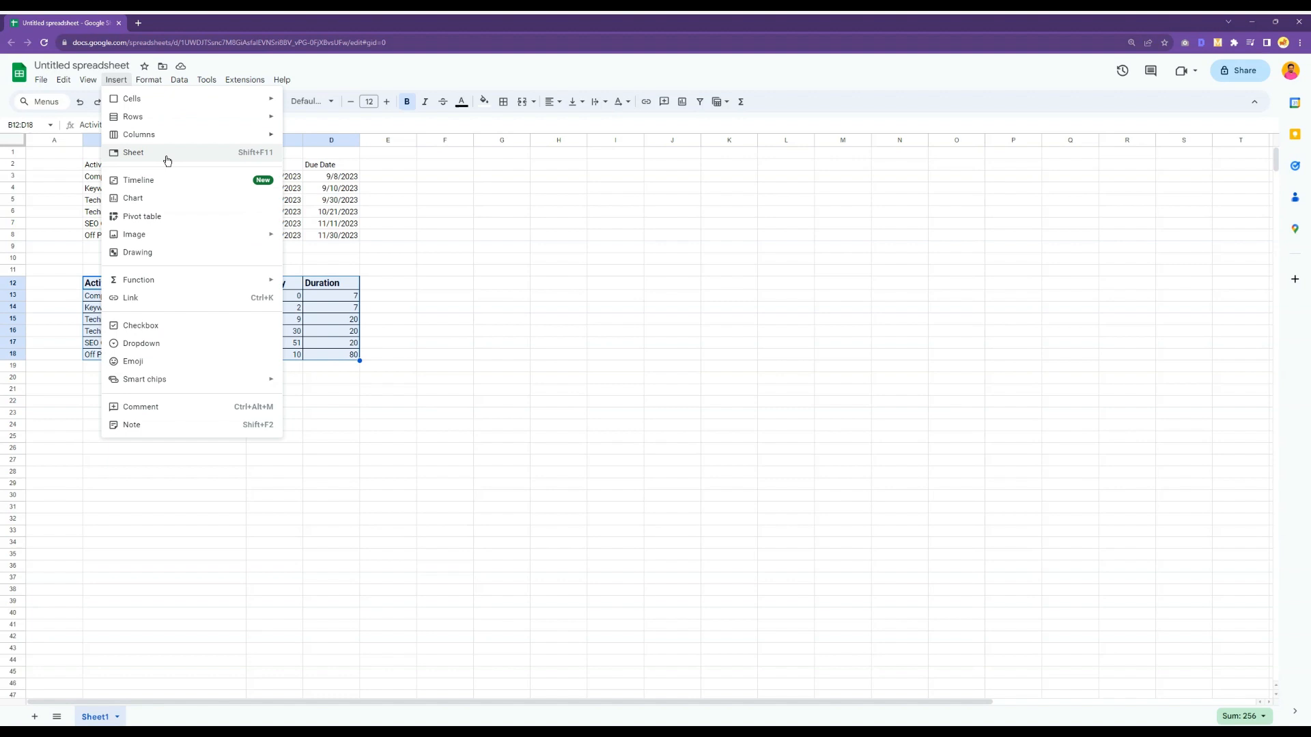
click(173, 198)
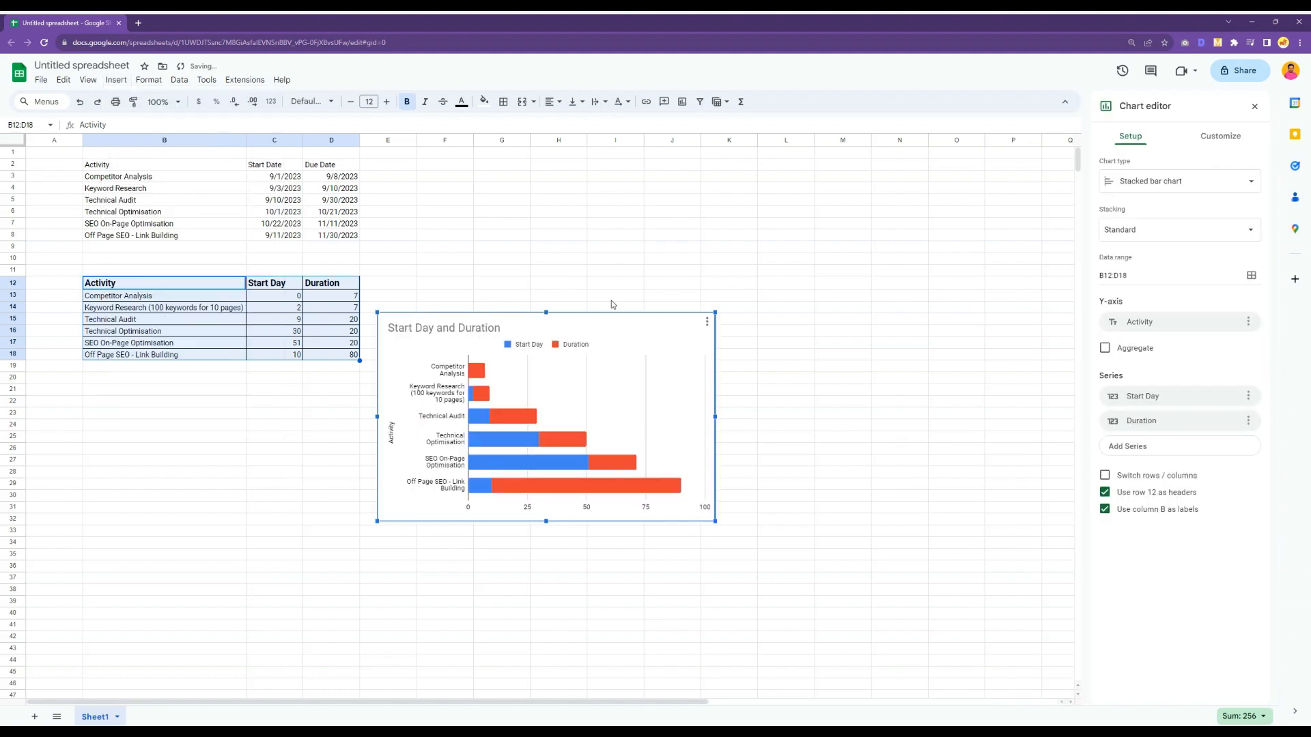
Step: Enlarge the chart beside the tables so it spans about columns E to P and rows 3 to 42
drag(716, 312, 944, 171)
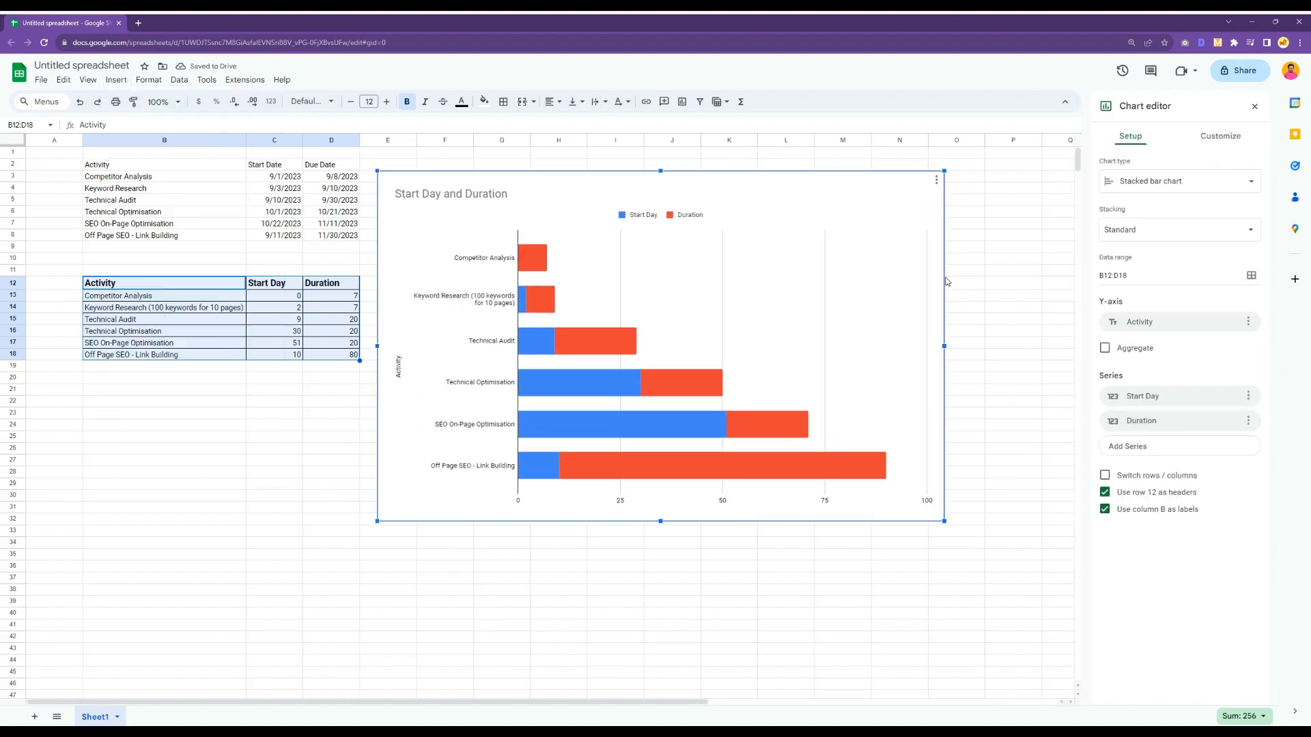
drag(659, 522, 660, 637)
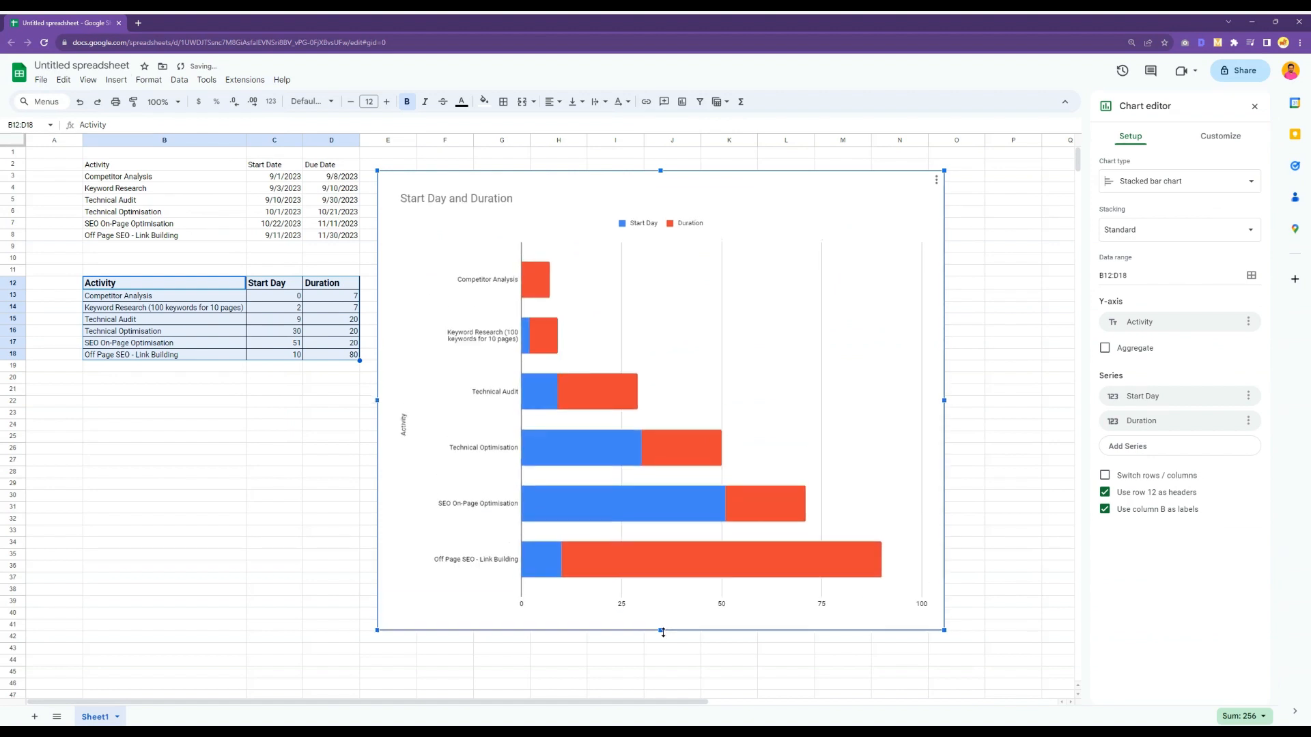
drag(943, 405, 1057, 405)
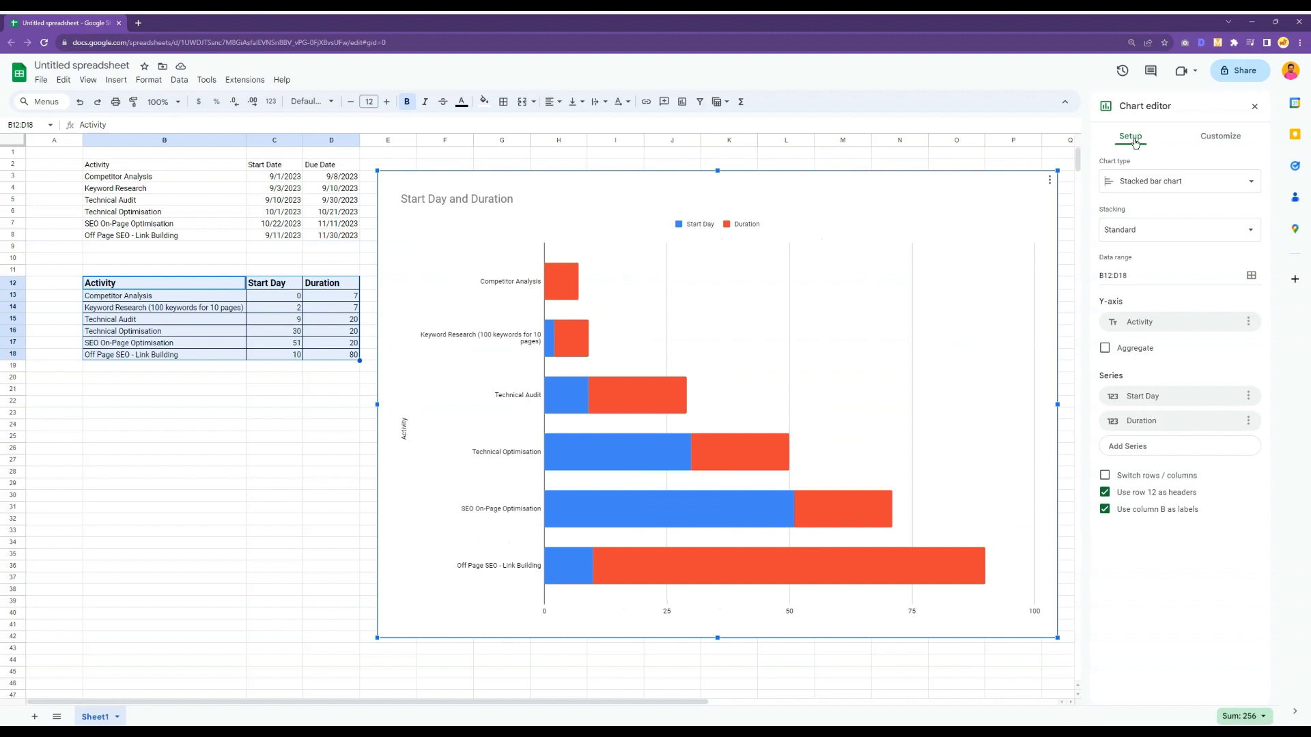
Step: Try the suggested stacked column chart type, return to the stacked bar chart and close the chart editor
click(1245, 190)
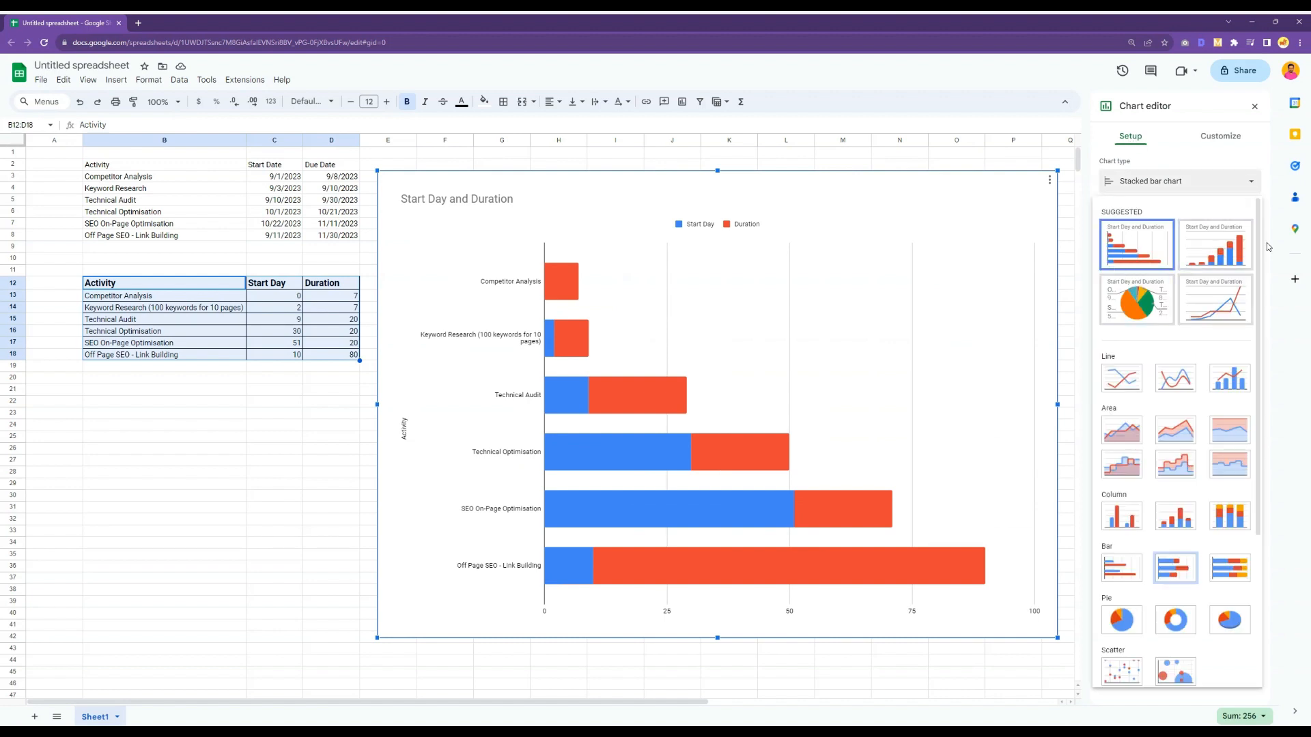
click(1215, 246)
click(1140, 185)
click(1148, 239)
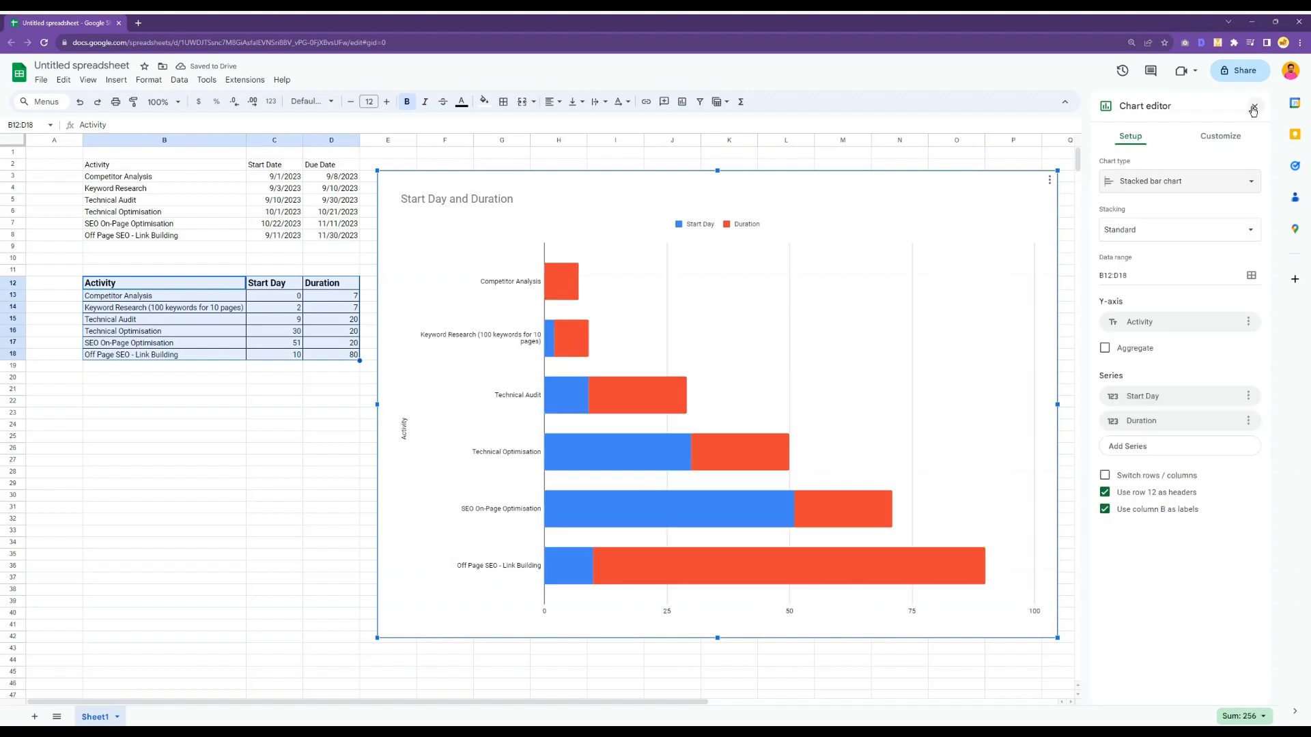
click(1254, 109)
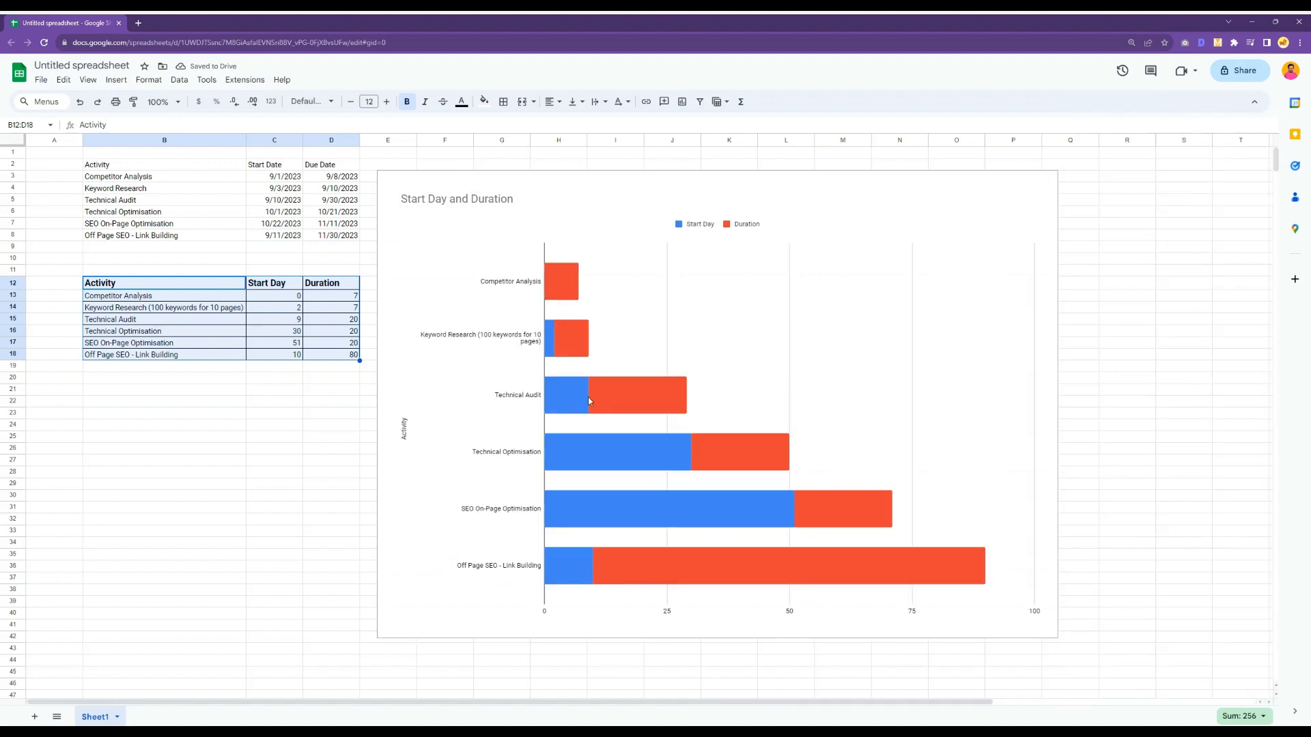
Step: Set the fill opacity of the Start Day bar for Technical Audit to 0%
click(559, 398)
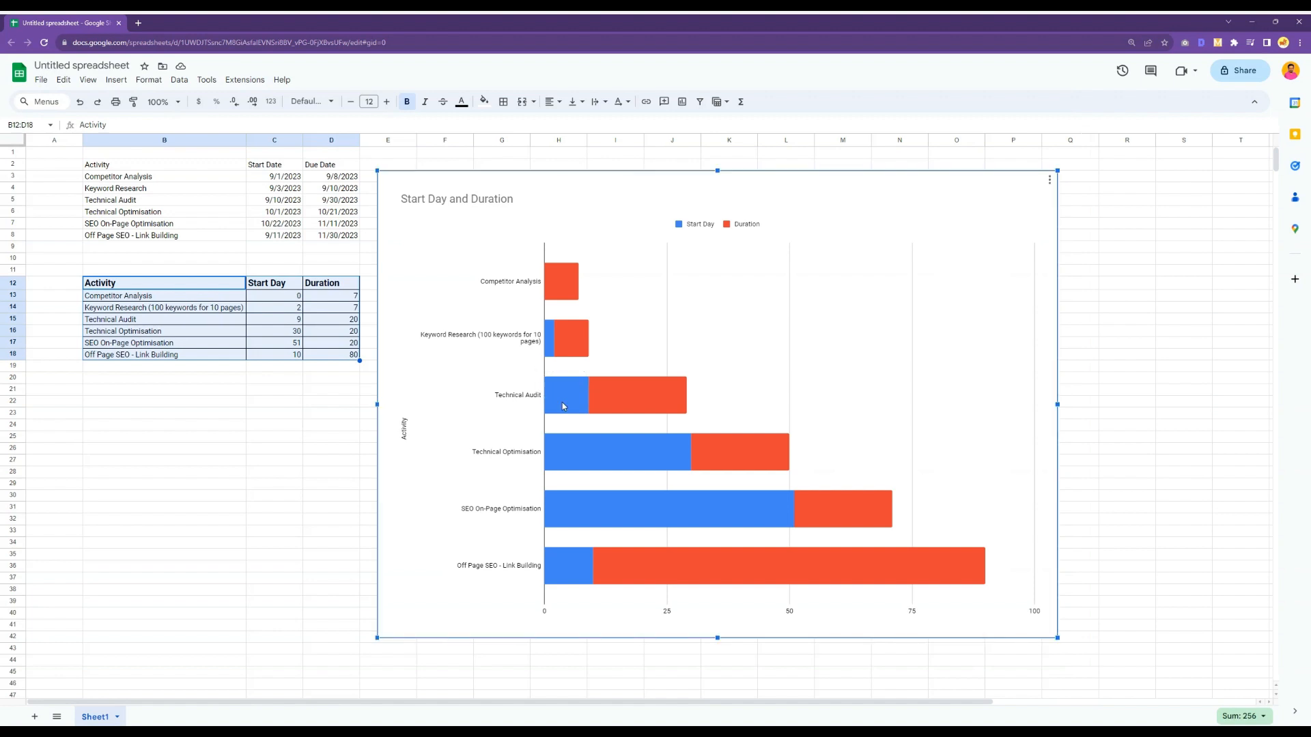
double_click(562, 407)
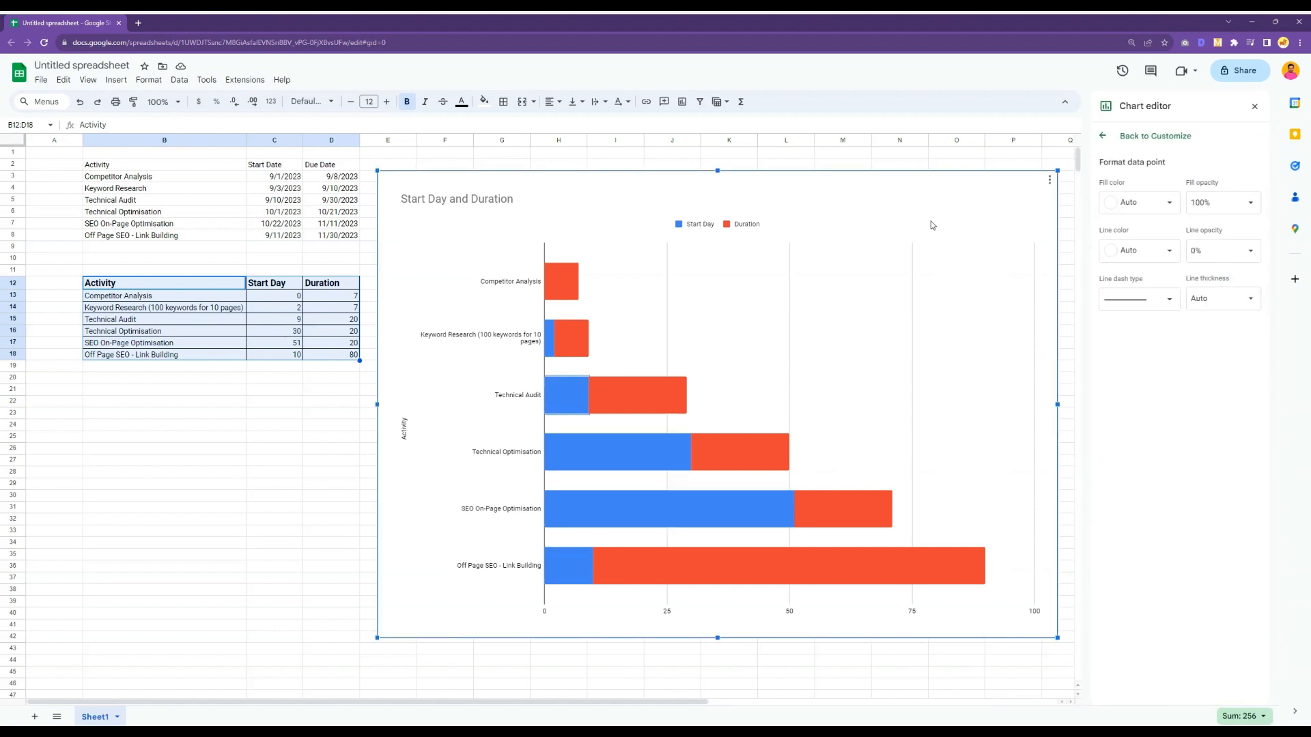
click(1168, 204)
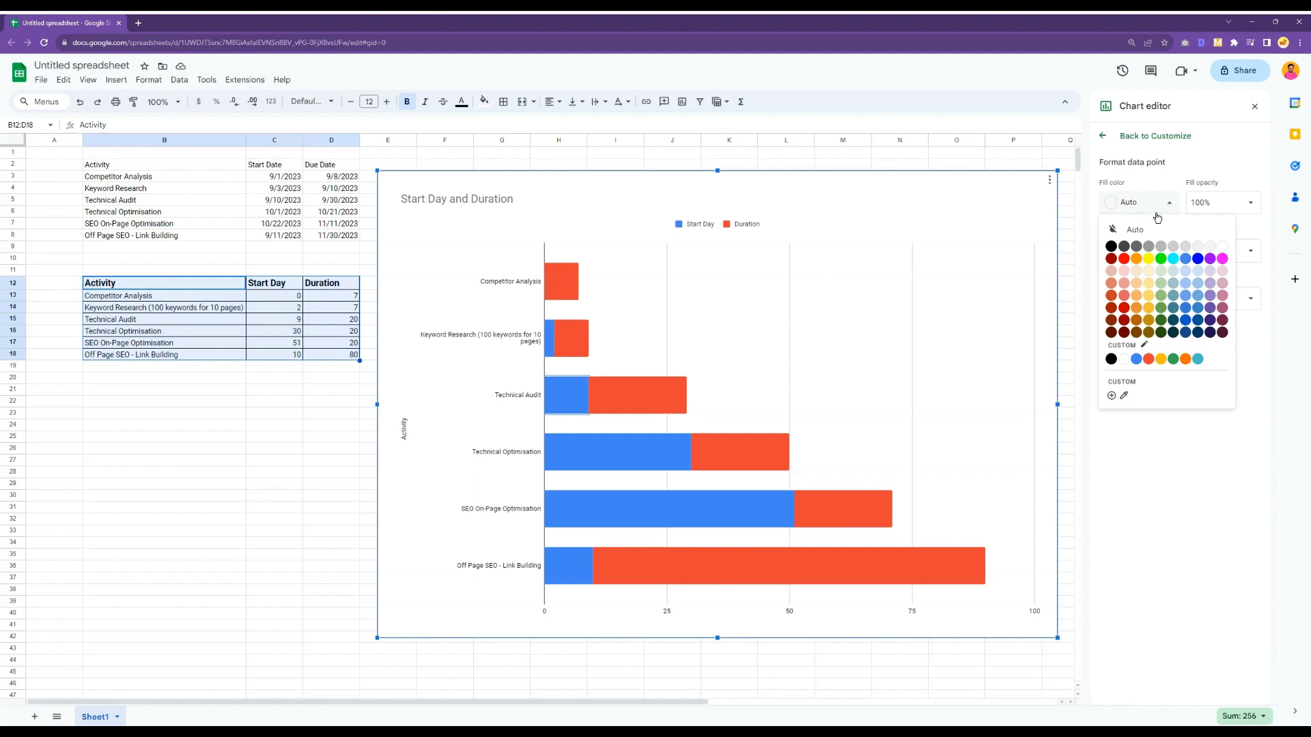
click(1250, 204)
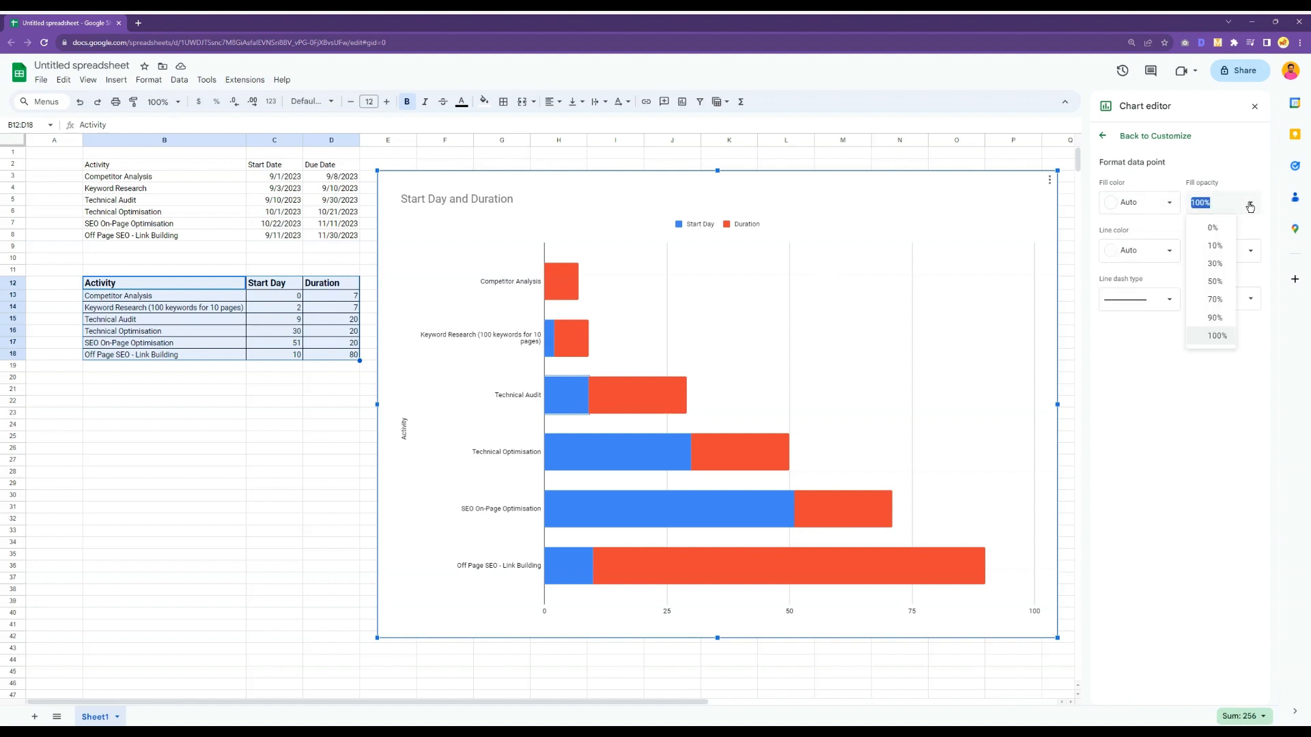
click(1213, 232)
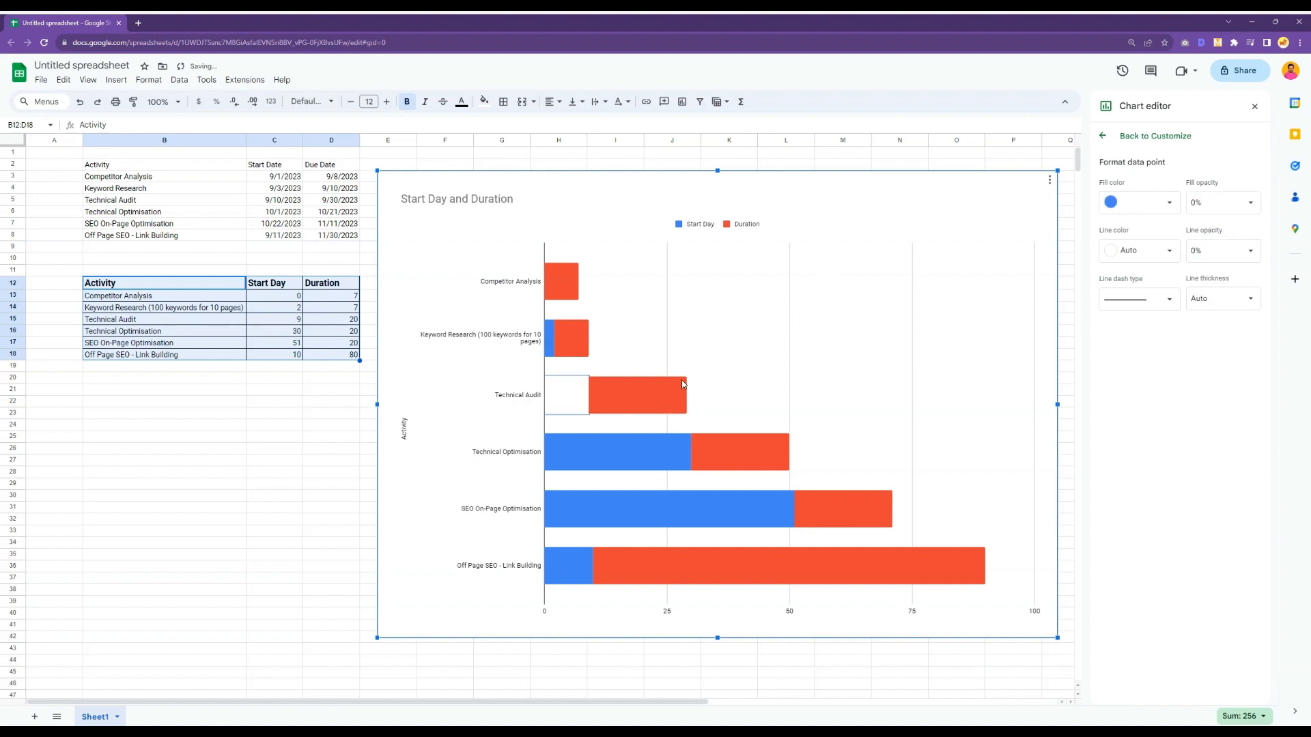
Step: Set the fill opacity of the Start Day bar for Technical Optimisation to 0% and deselect the chart
click(596, 447)
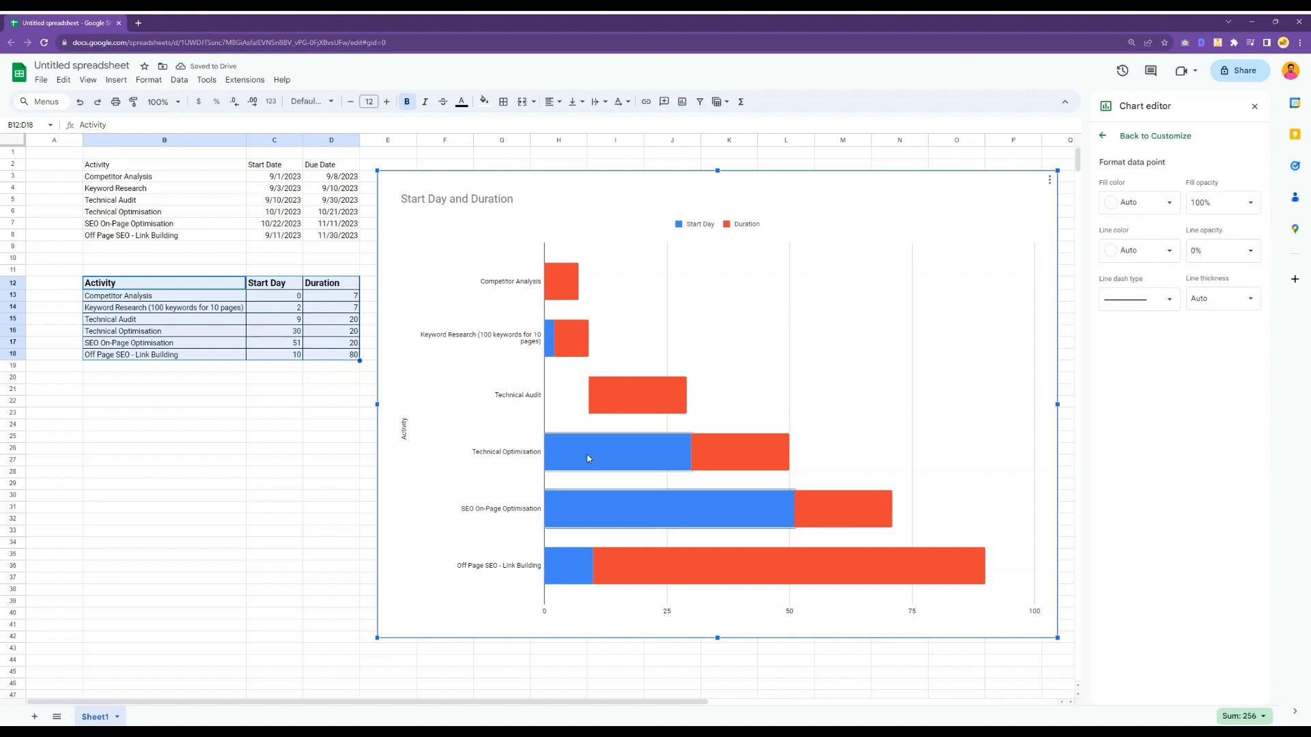
click(1245, 199)
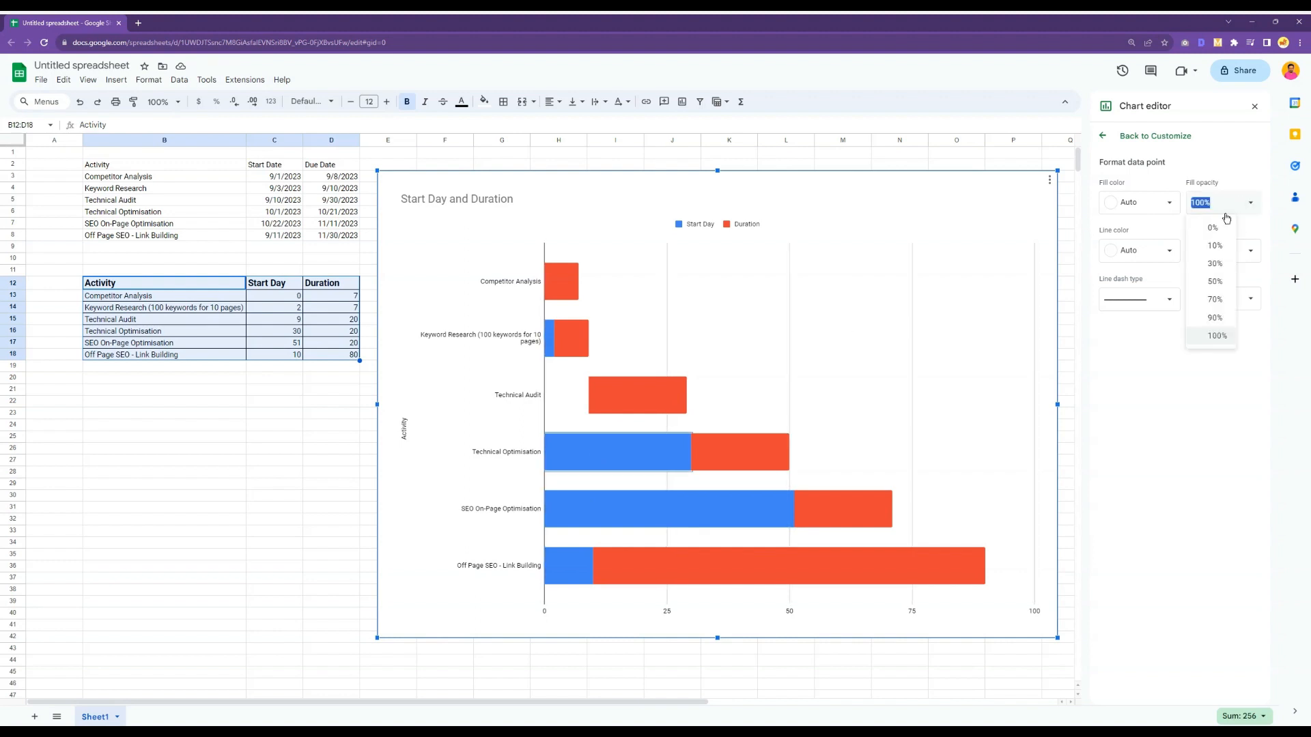
click(1208, 225)
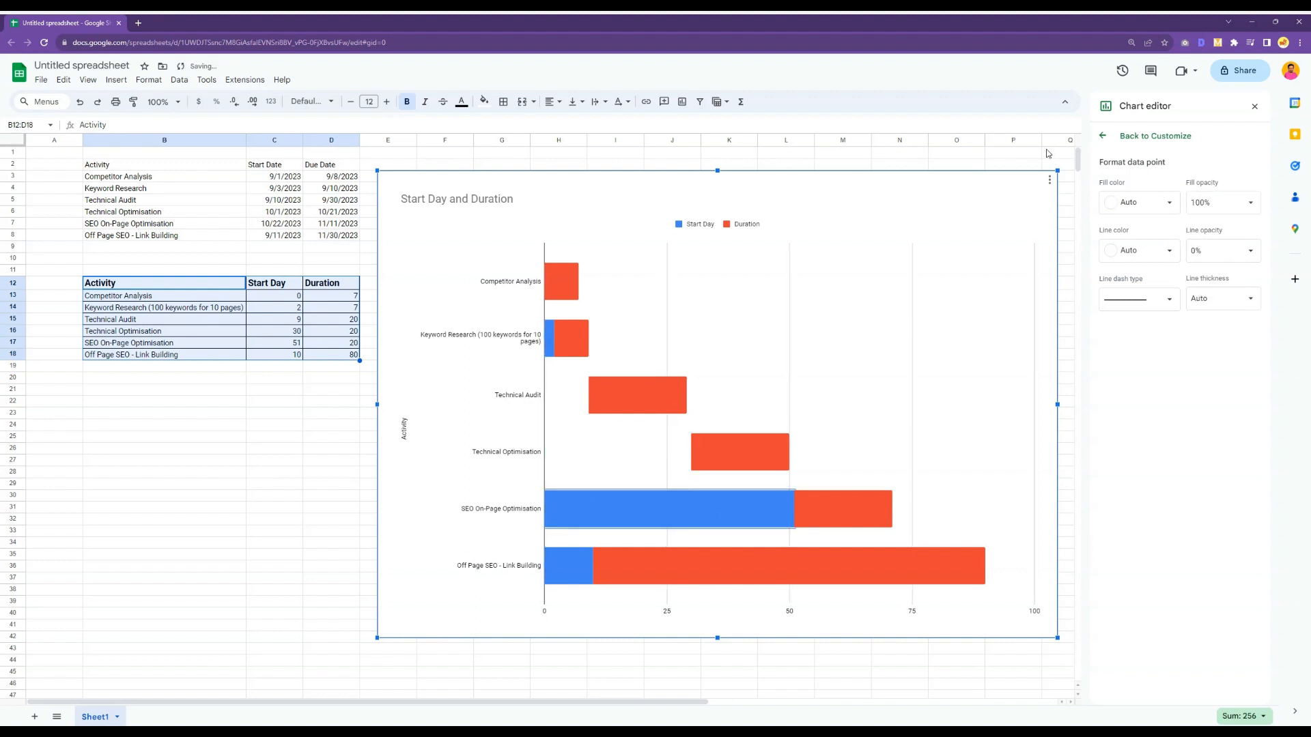
click(1004, 166)
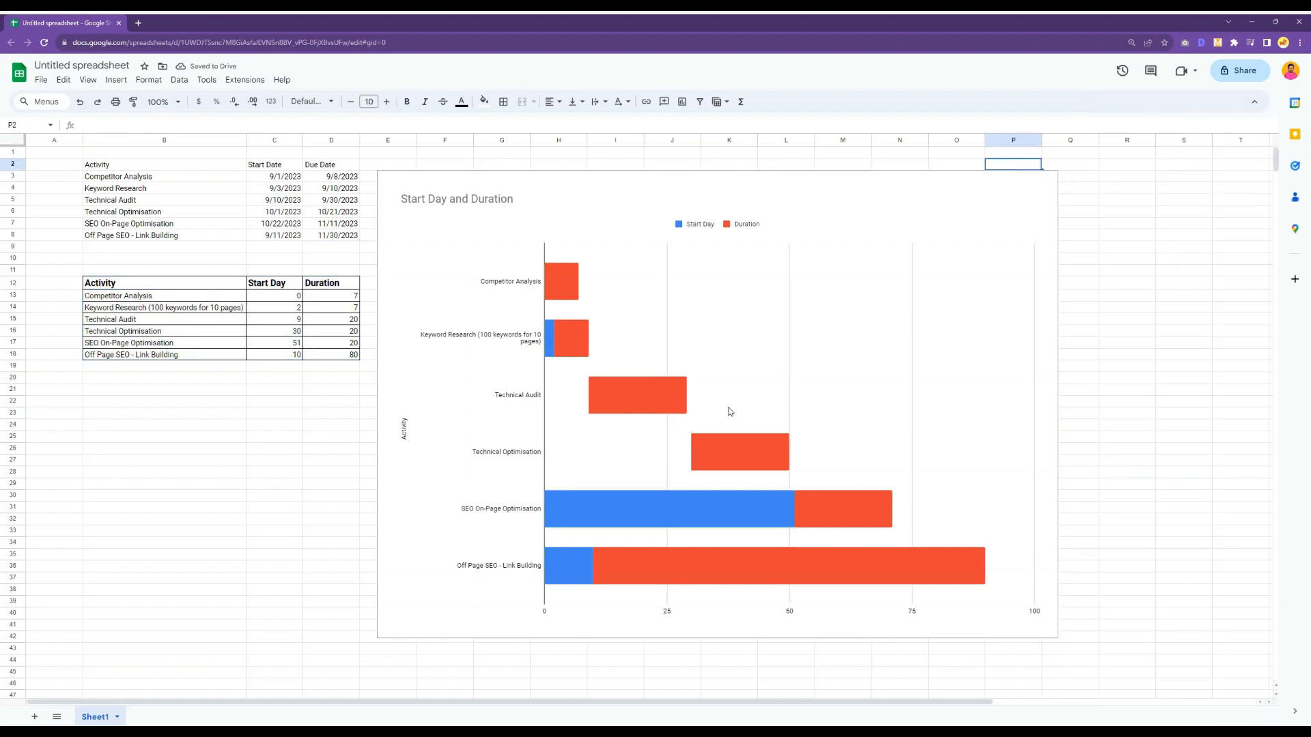
Step: Set the fill opacity of the whole Start Day series to 0%
double_click(636, 501)
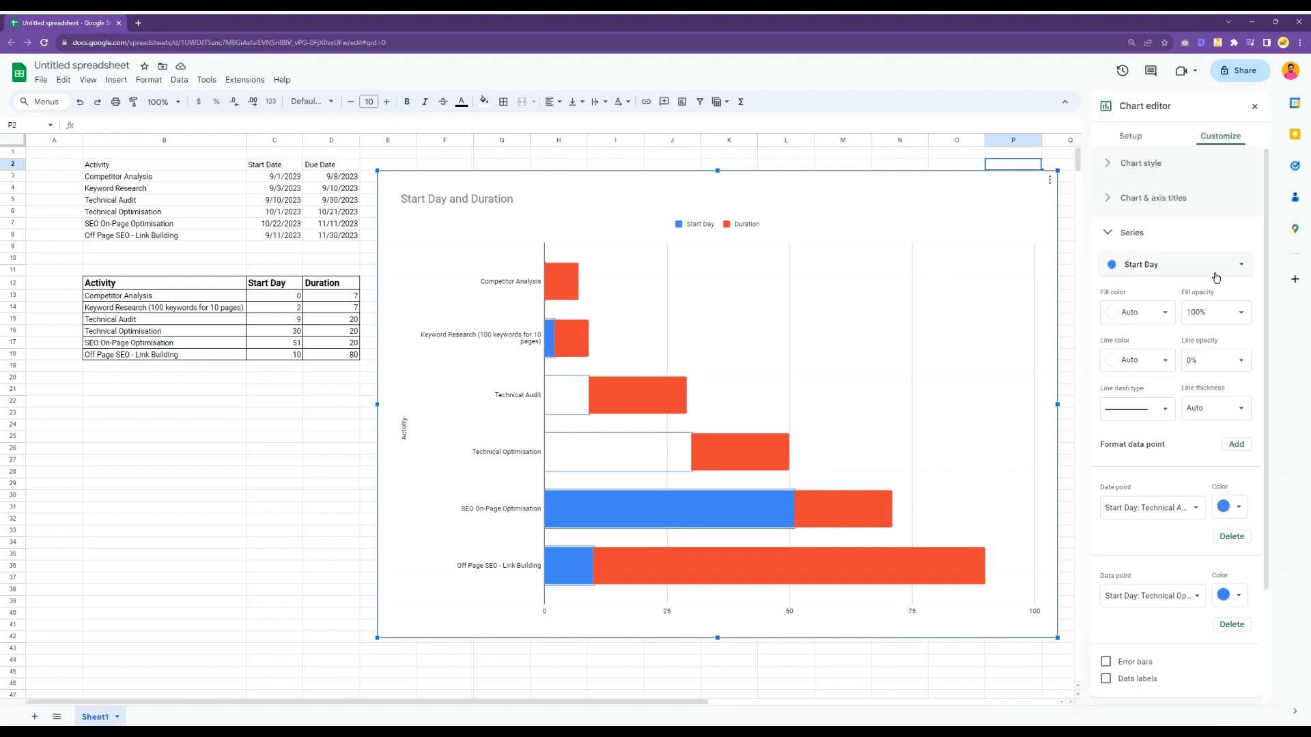
click(1199, 312)
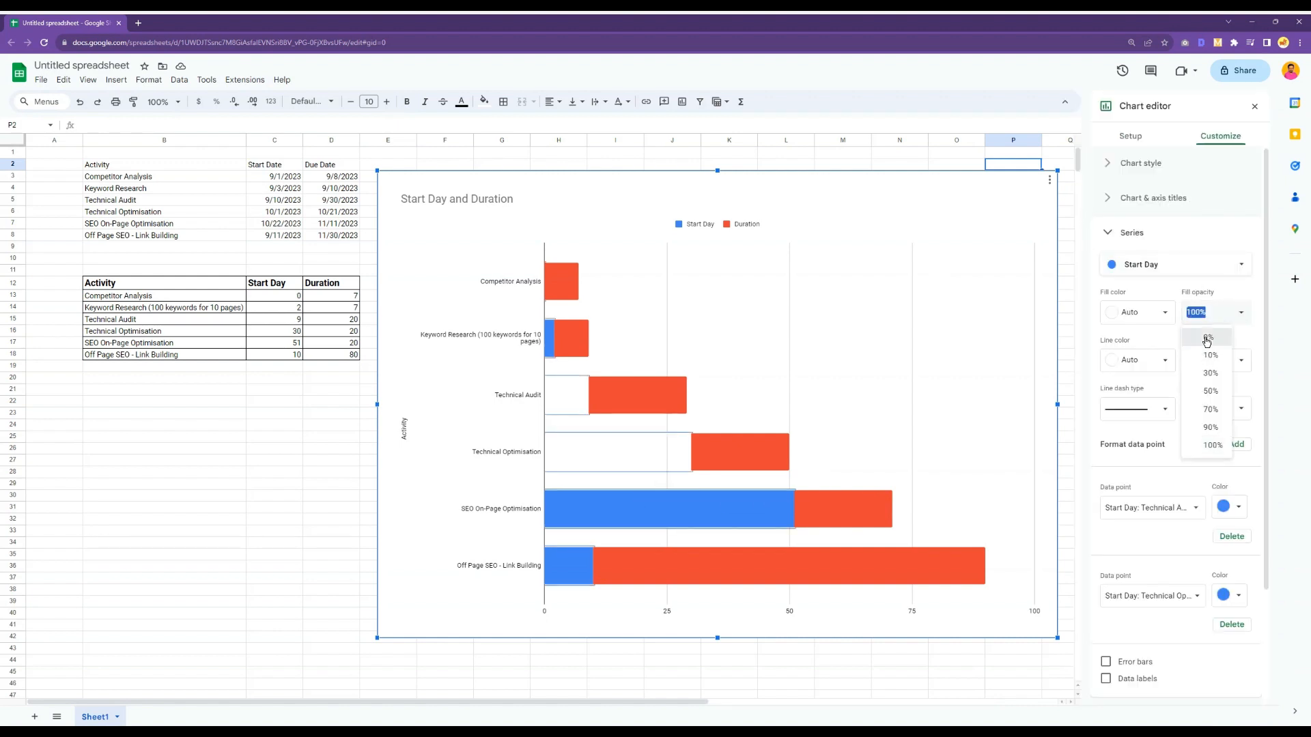
click(1207, 337)
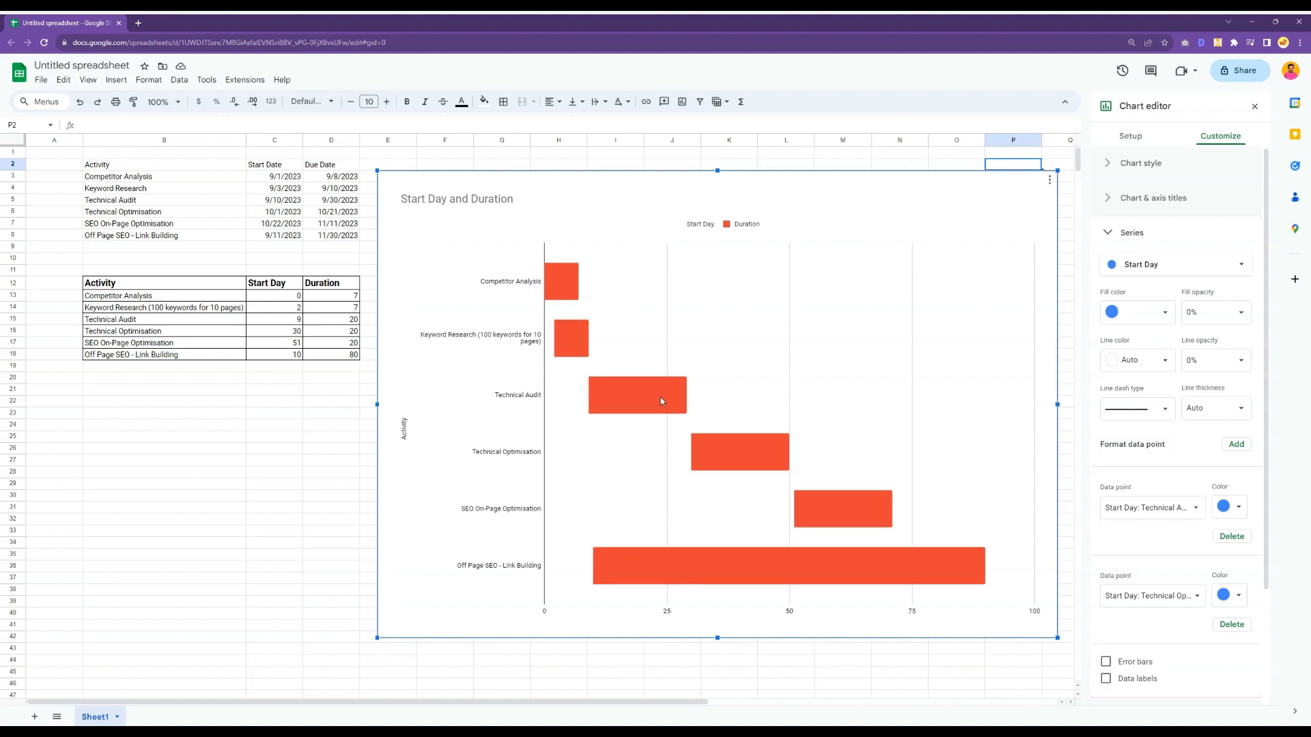
Step: Change the fill color of the Duration series to blue and close the chart editor
click(568, 285)
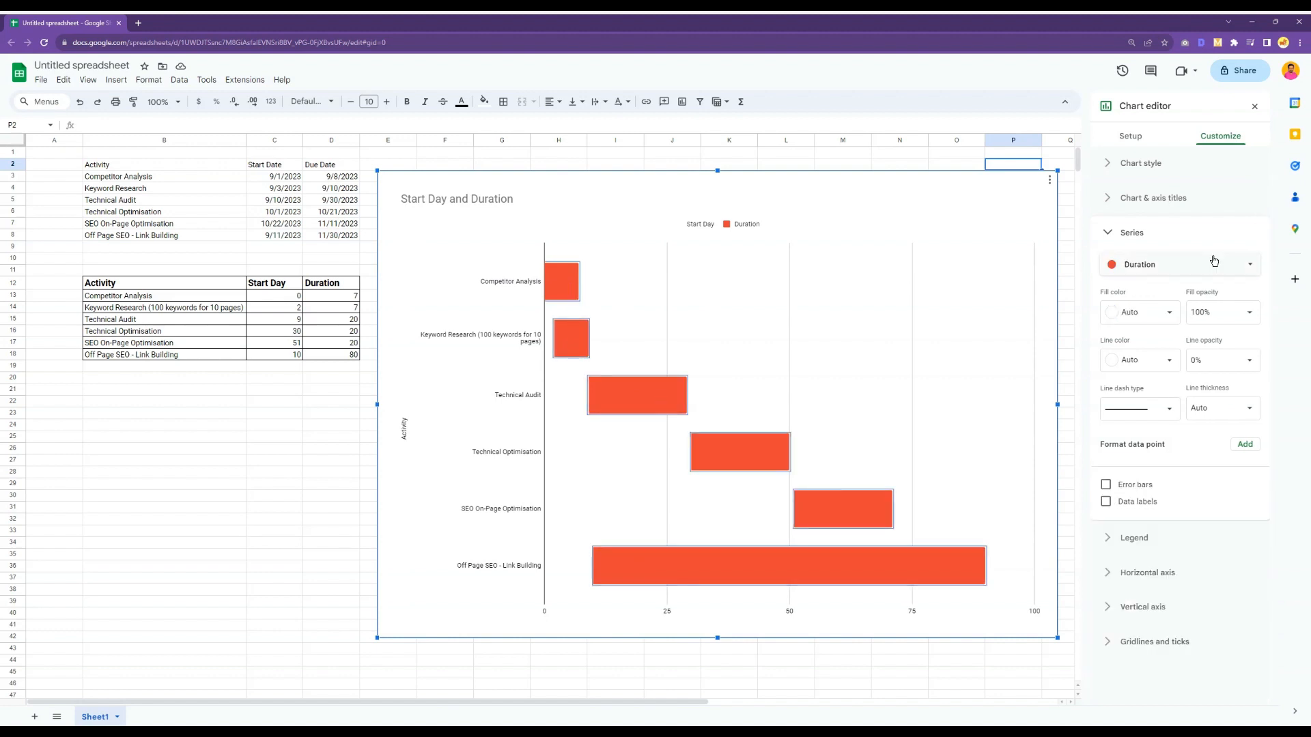
click(1163, 271)
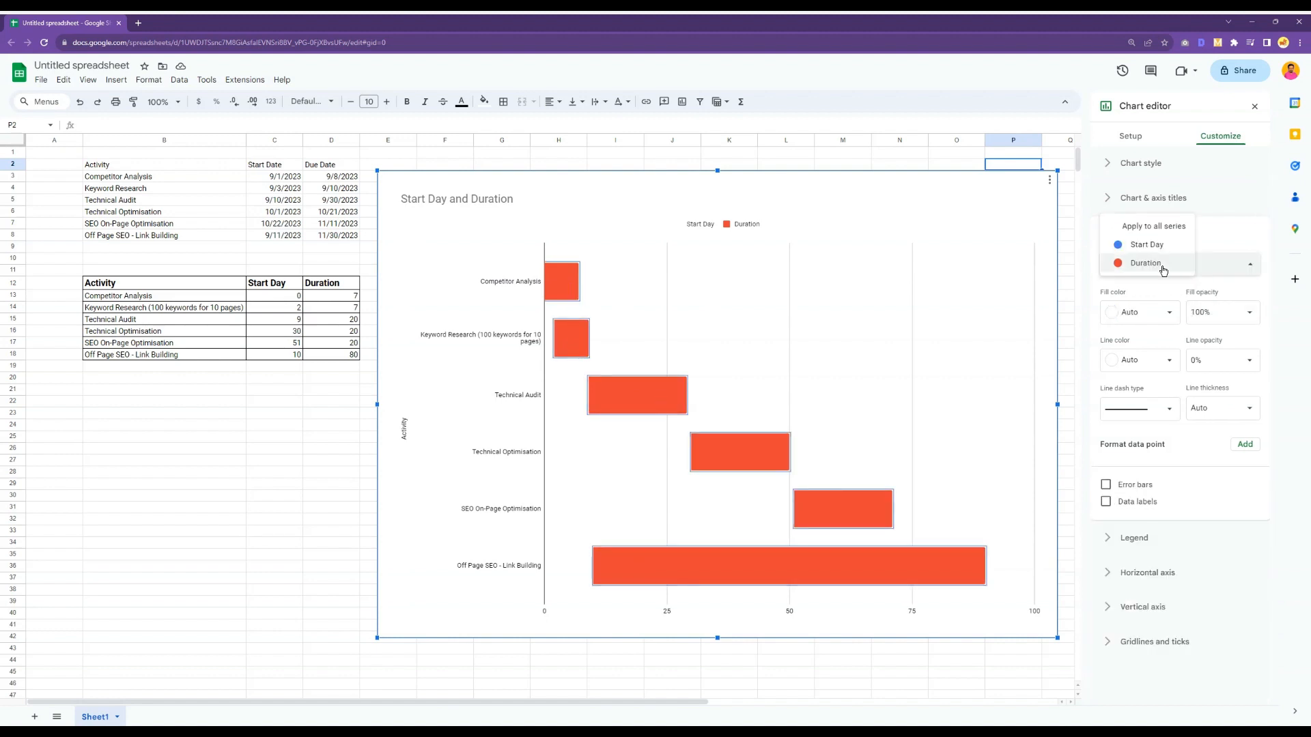
click(1161, 269)
click(1168, 314)
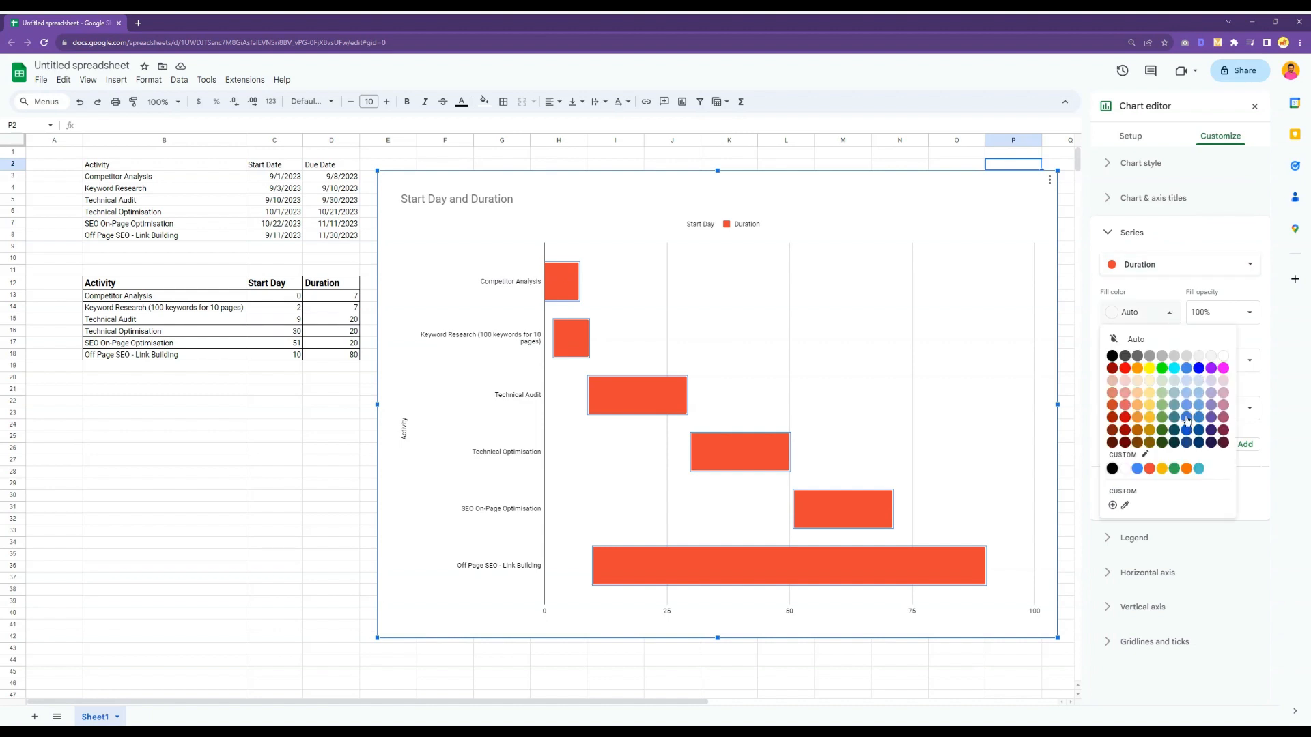
click(1187, 416)
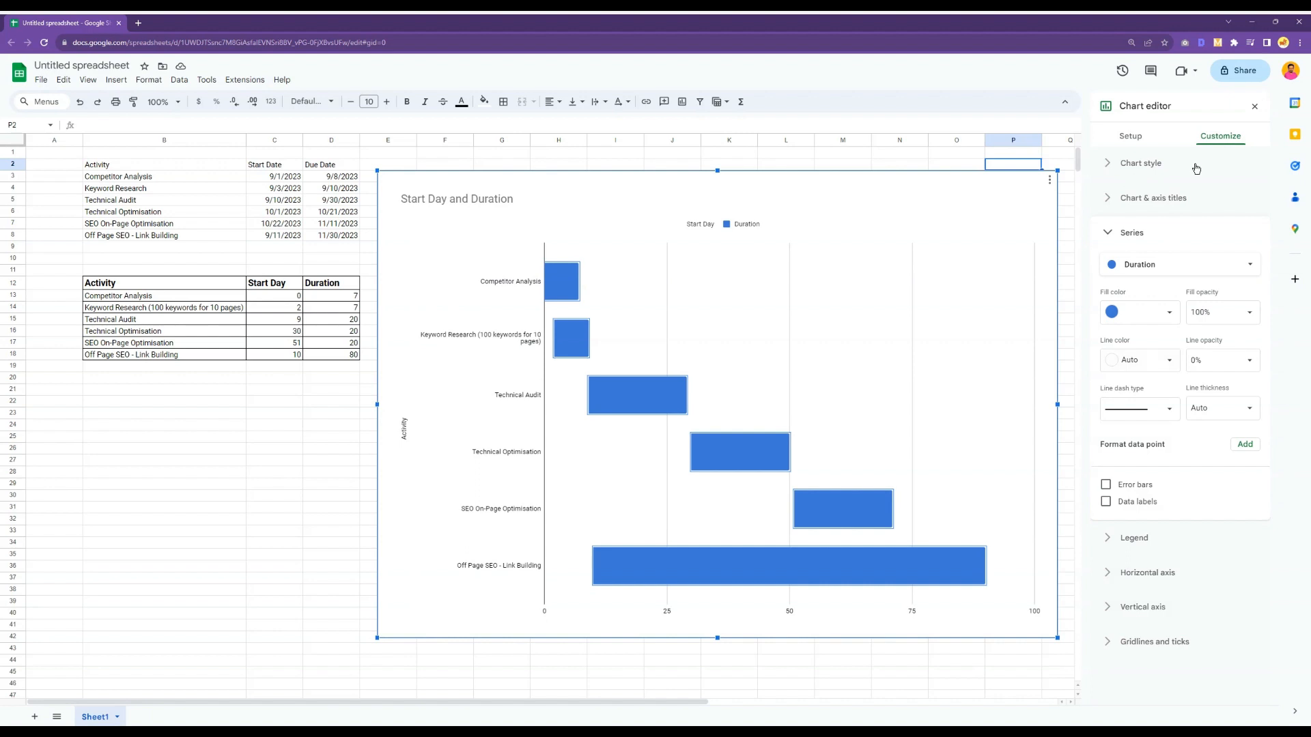
click(1130, 142)
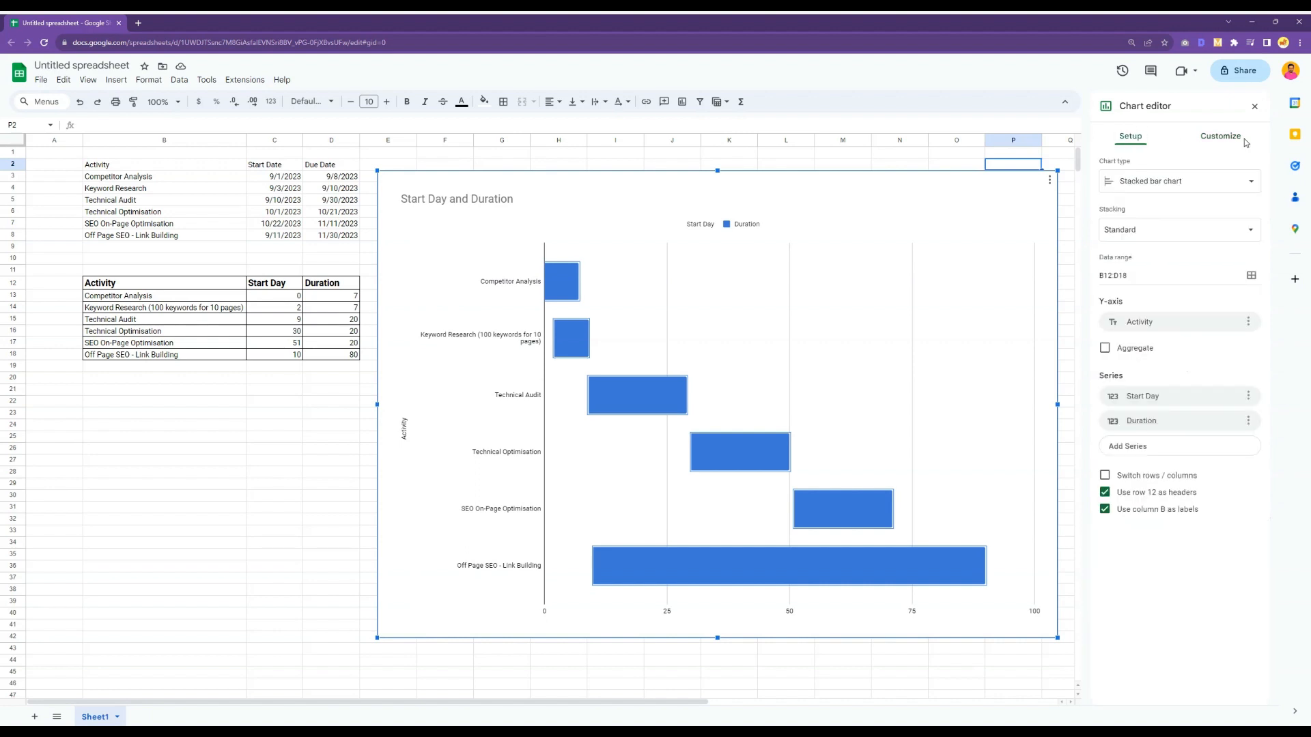
click(1221, 137)
click(1254, 108)
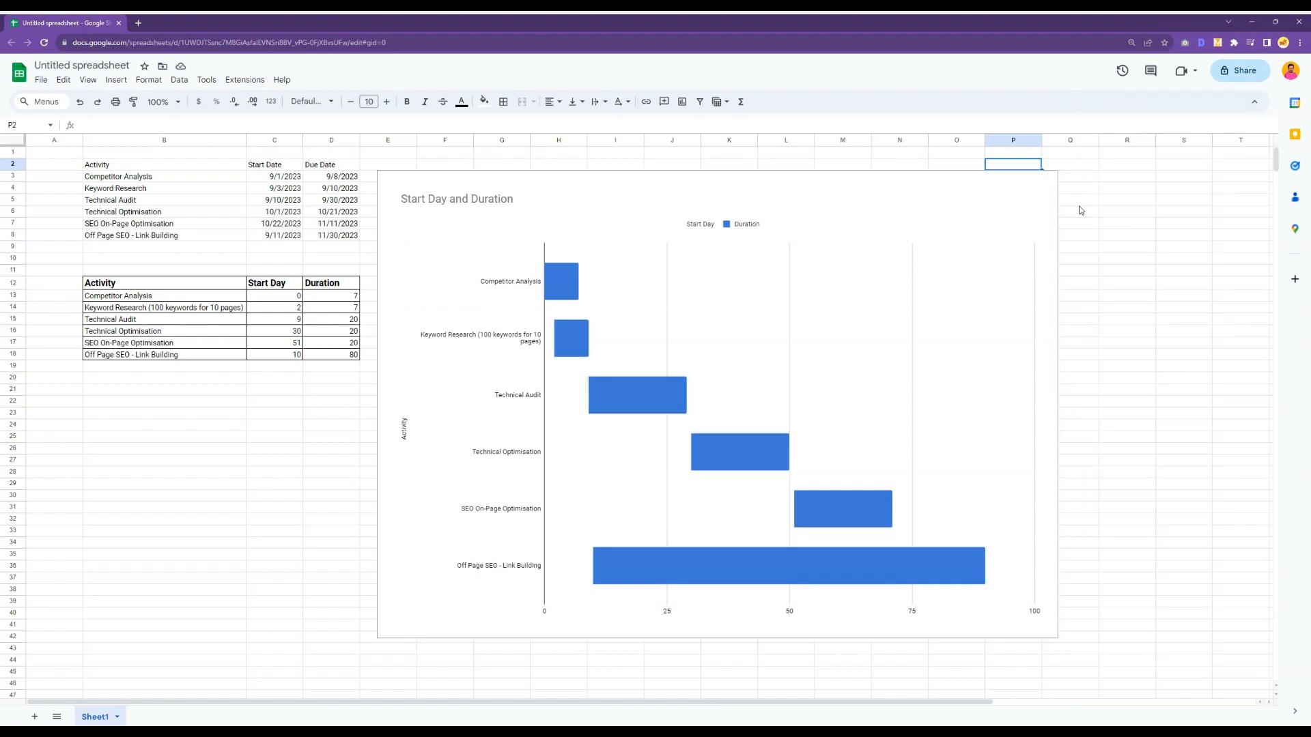
Step: Reopen the chart for editing and set the vertical axis labels to font size 14, leaving them non-bold after trying bold
double_click(632, 389)
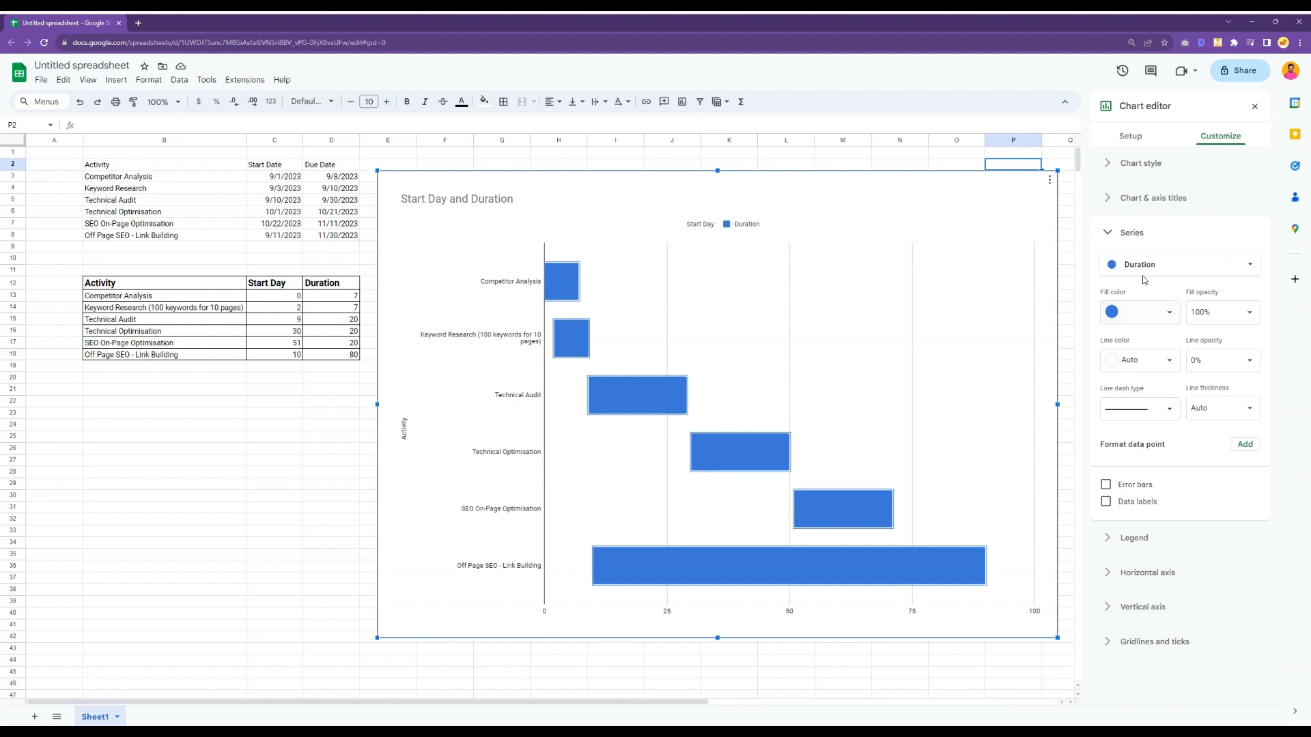
click(508, 400)
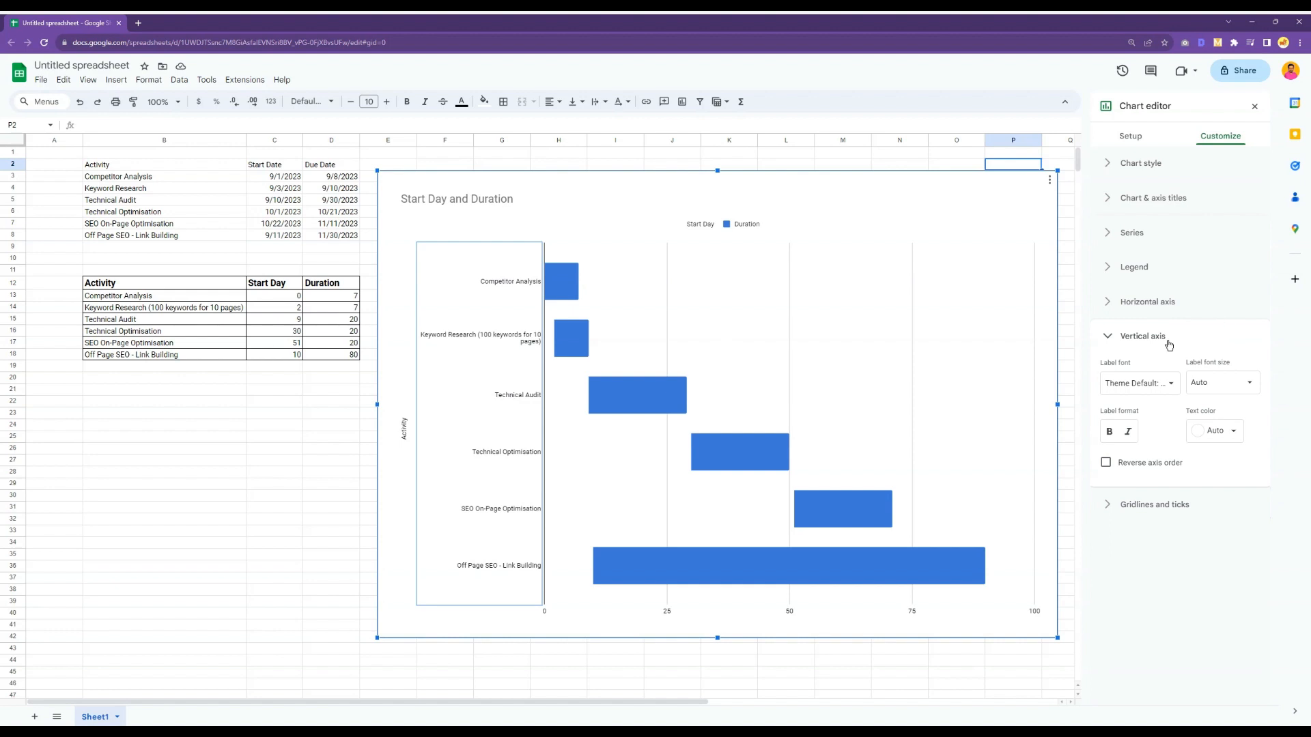
click(1213, 382)
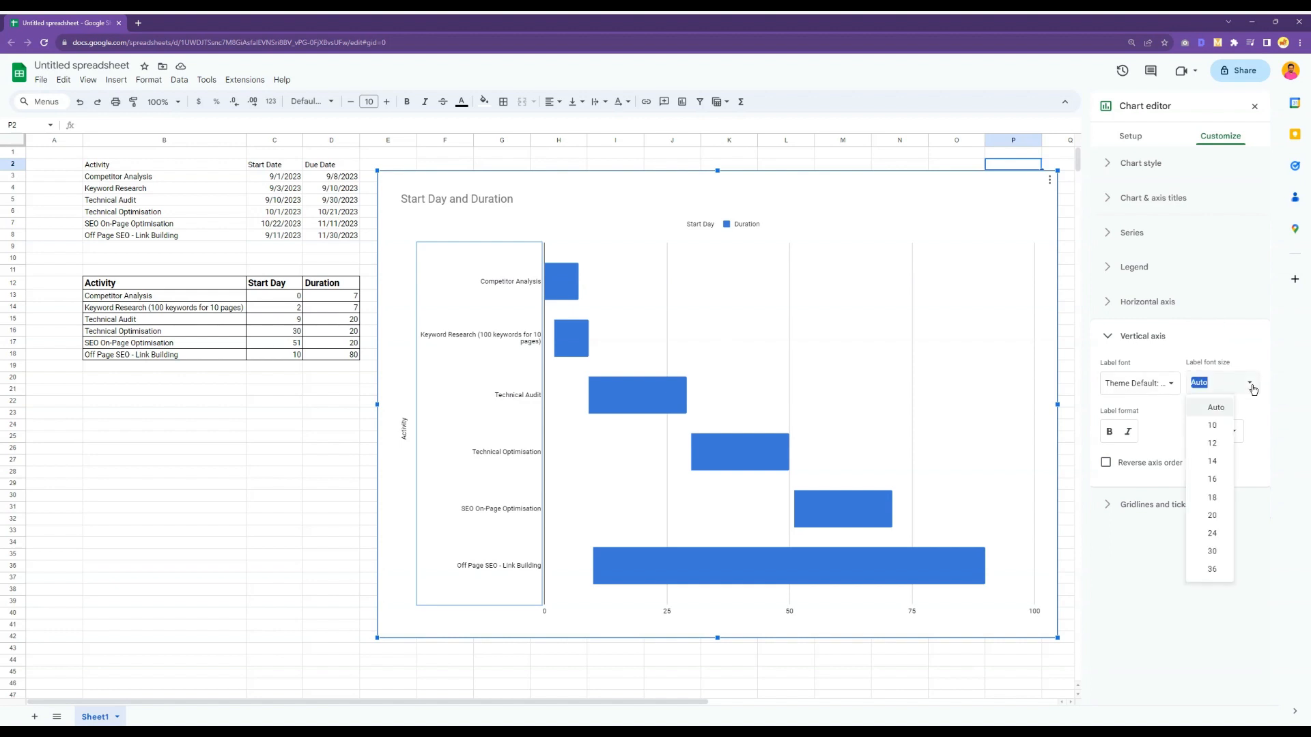
click(1213, 462)
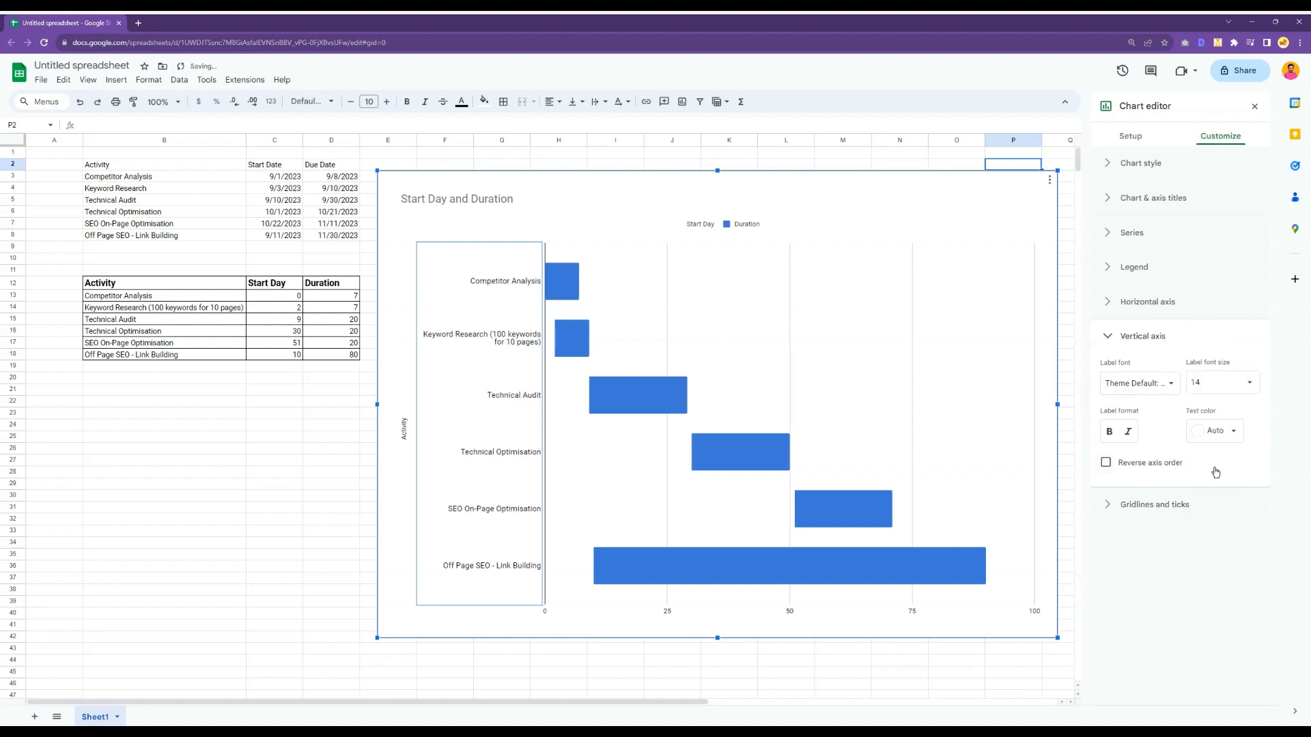
click(1109, 433)
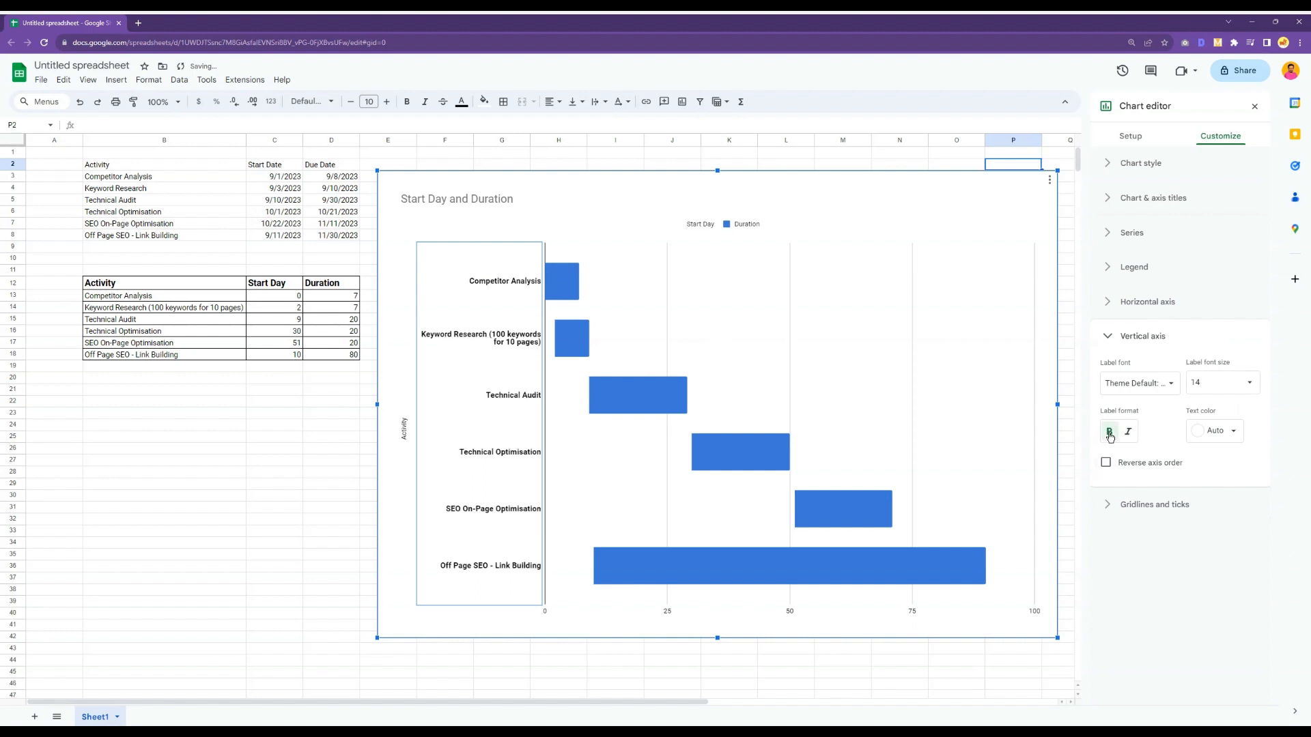
click(1109, 436)
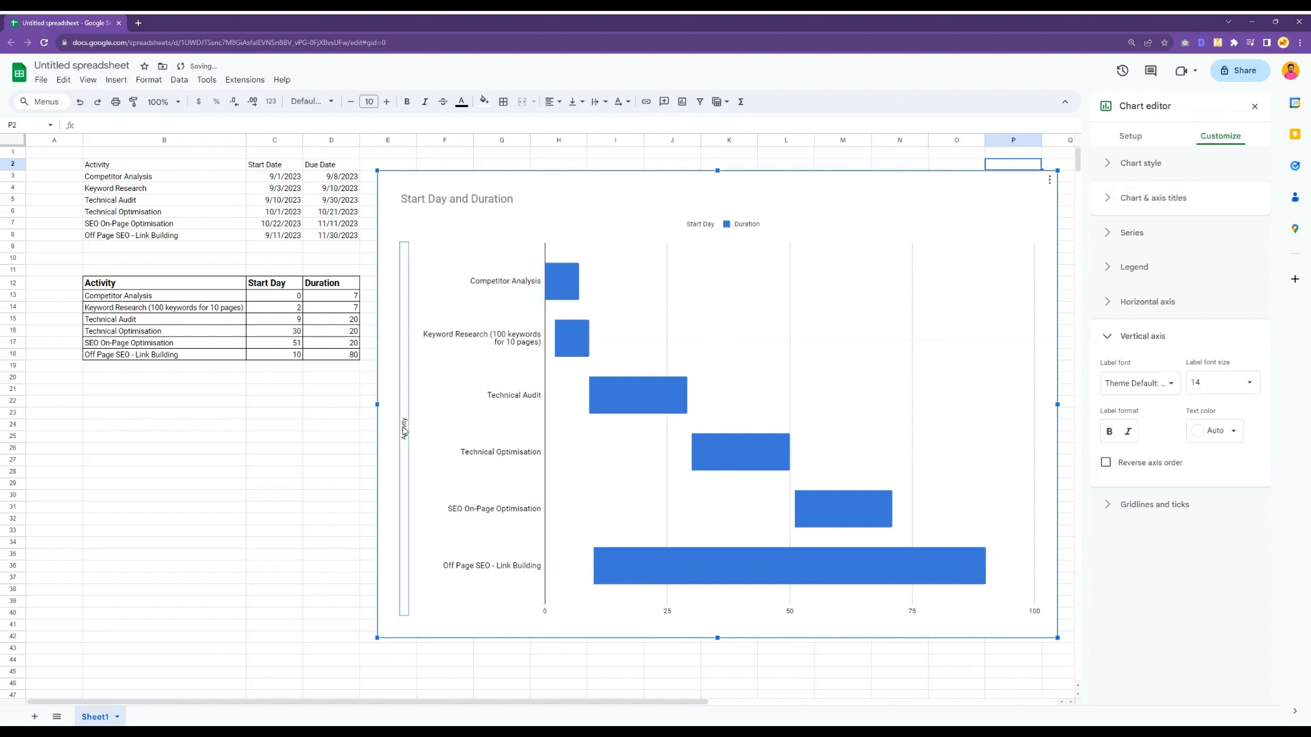
Step: Change the chart's vertical axis title from singular to "Activities"
click(404, 430)
click(404, 429)
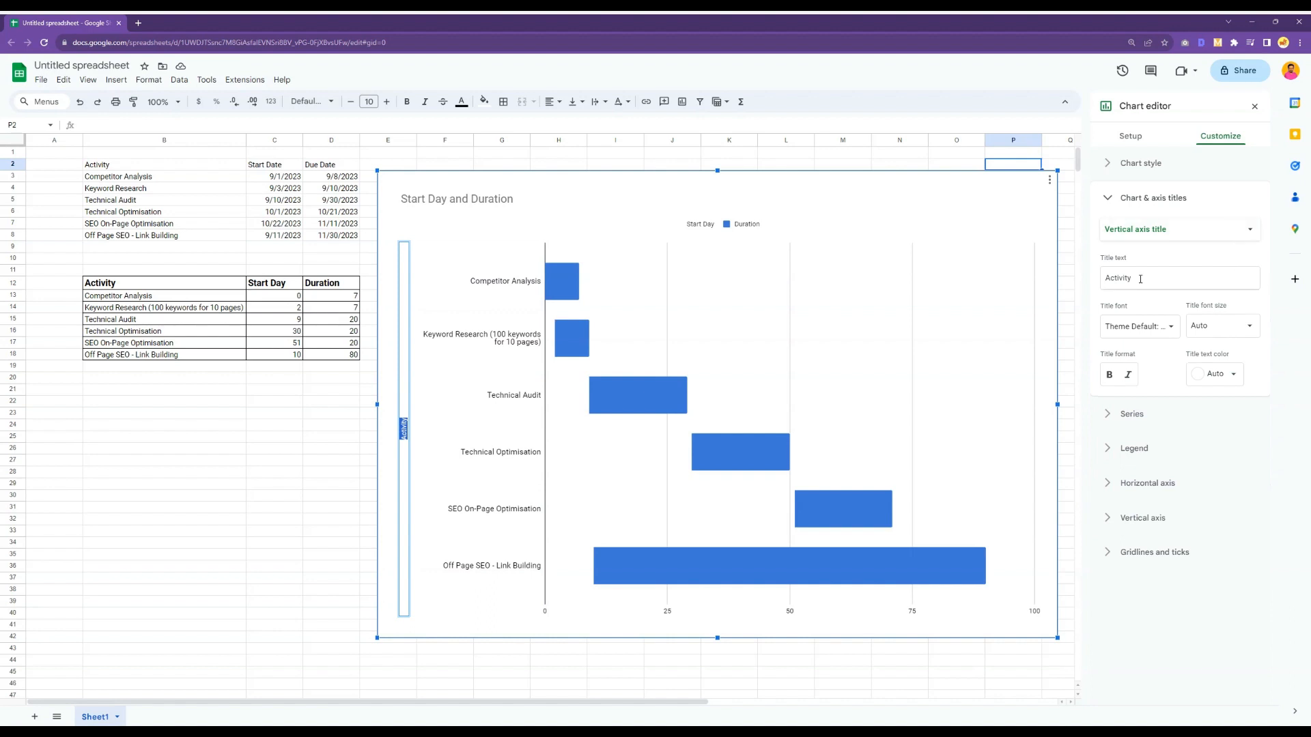
click(1138, 279)
key(BackSpace)
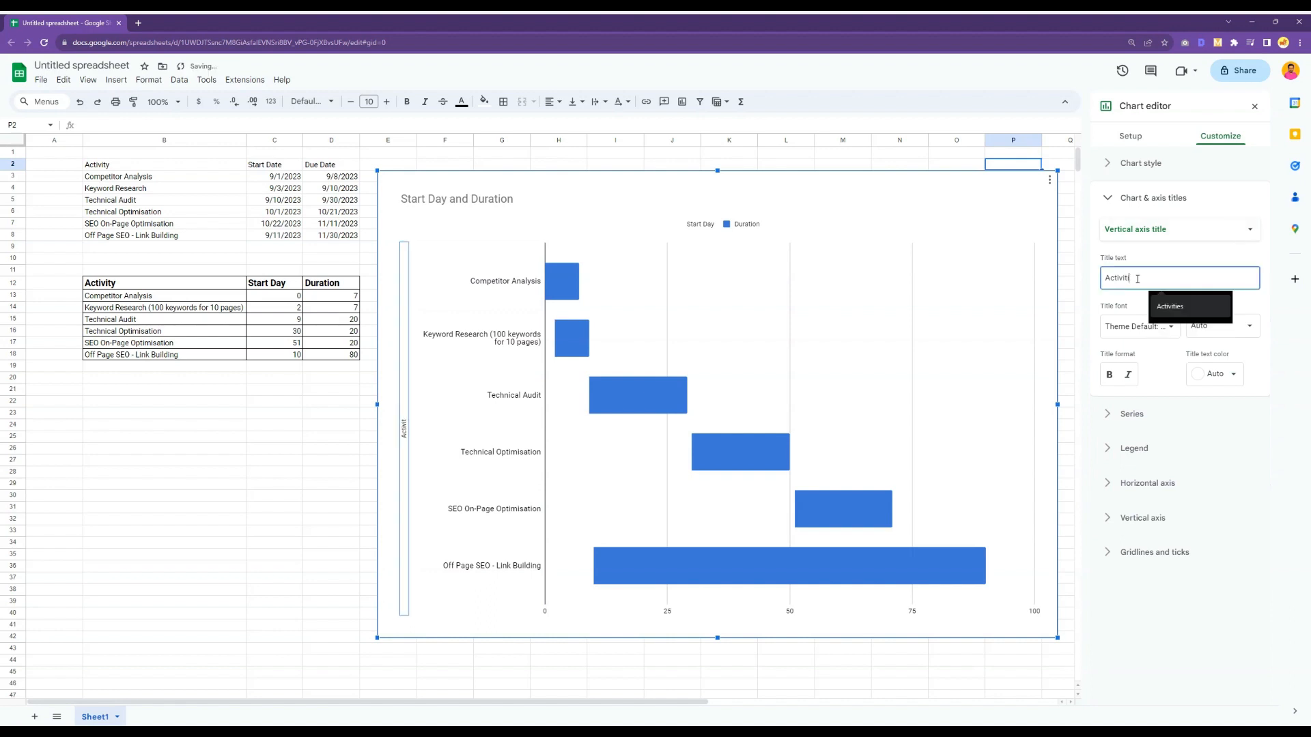
text(ies)
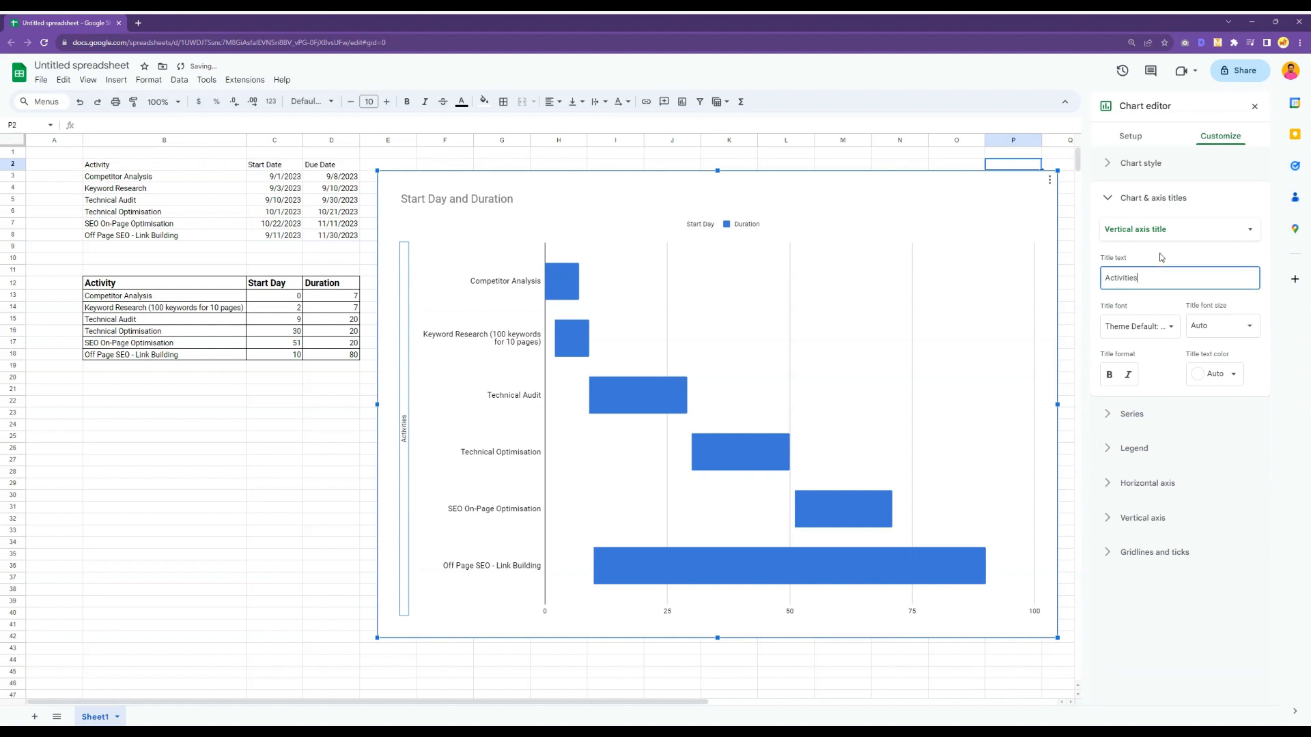
Step: Format the vertical axis title in font size 20, bold and dark blue, without italics, and close the chart editor
click(1205, 325)
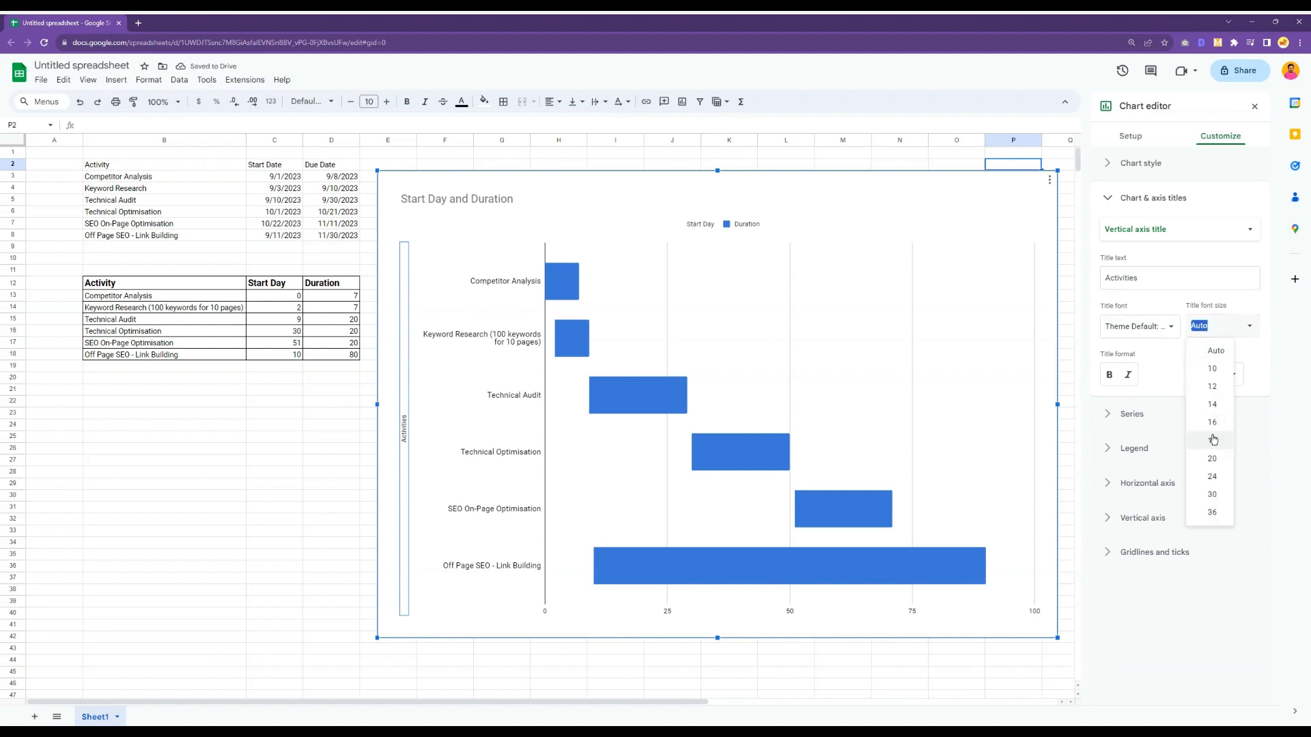
click(1212, 458)
click(1109, 374)
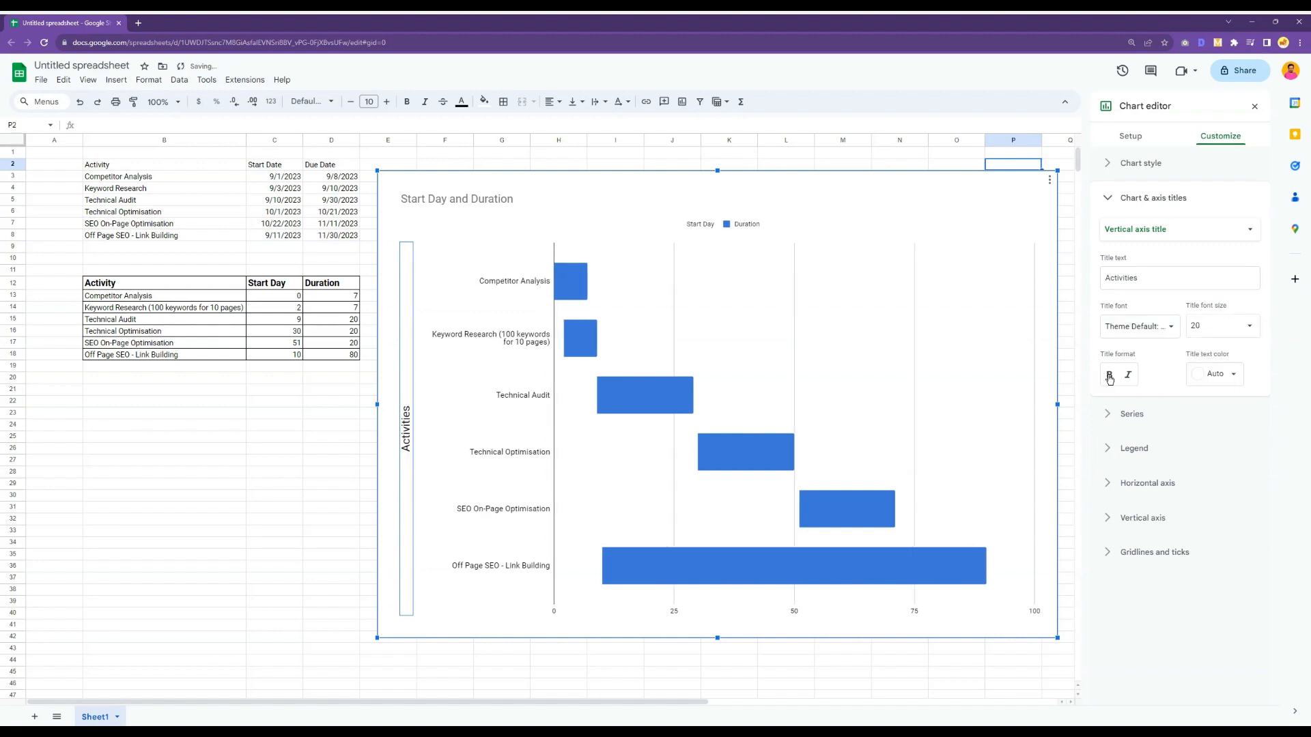
click(1127, 374)
click(1126, 375)
click(1206, 380)
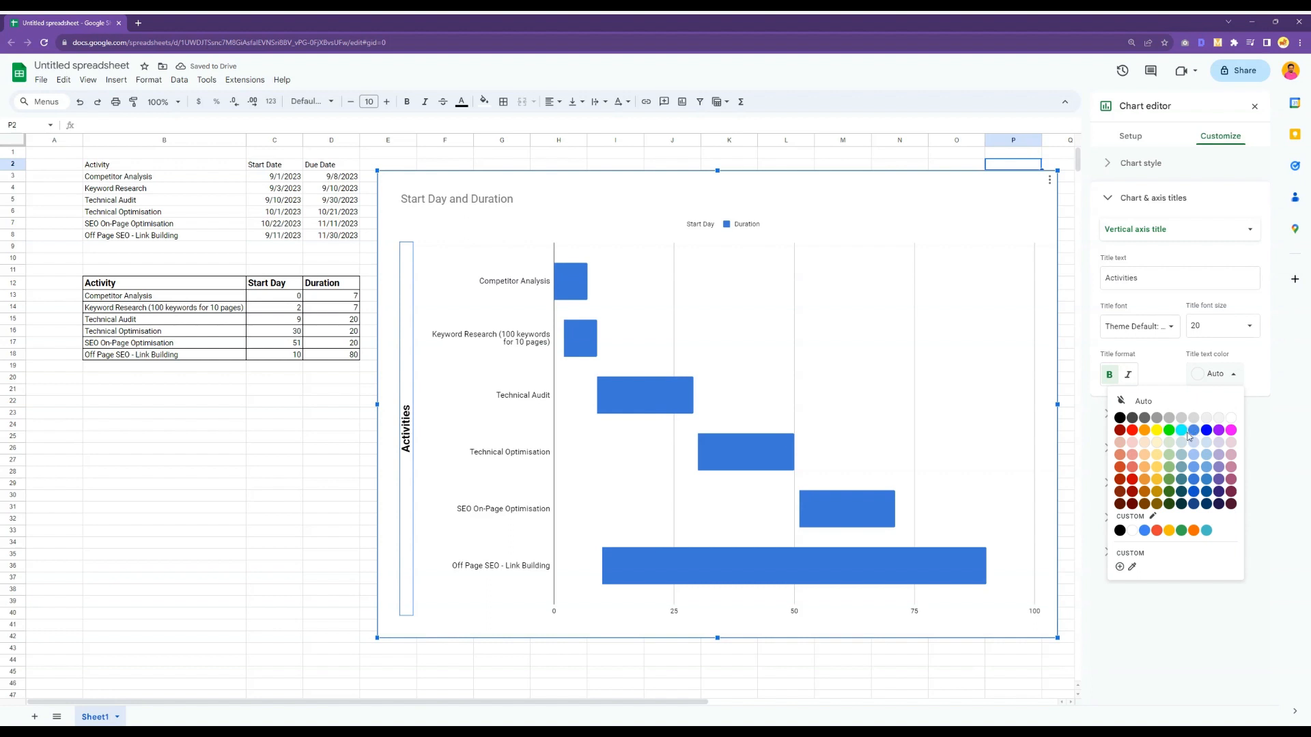
click(1205, 481)
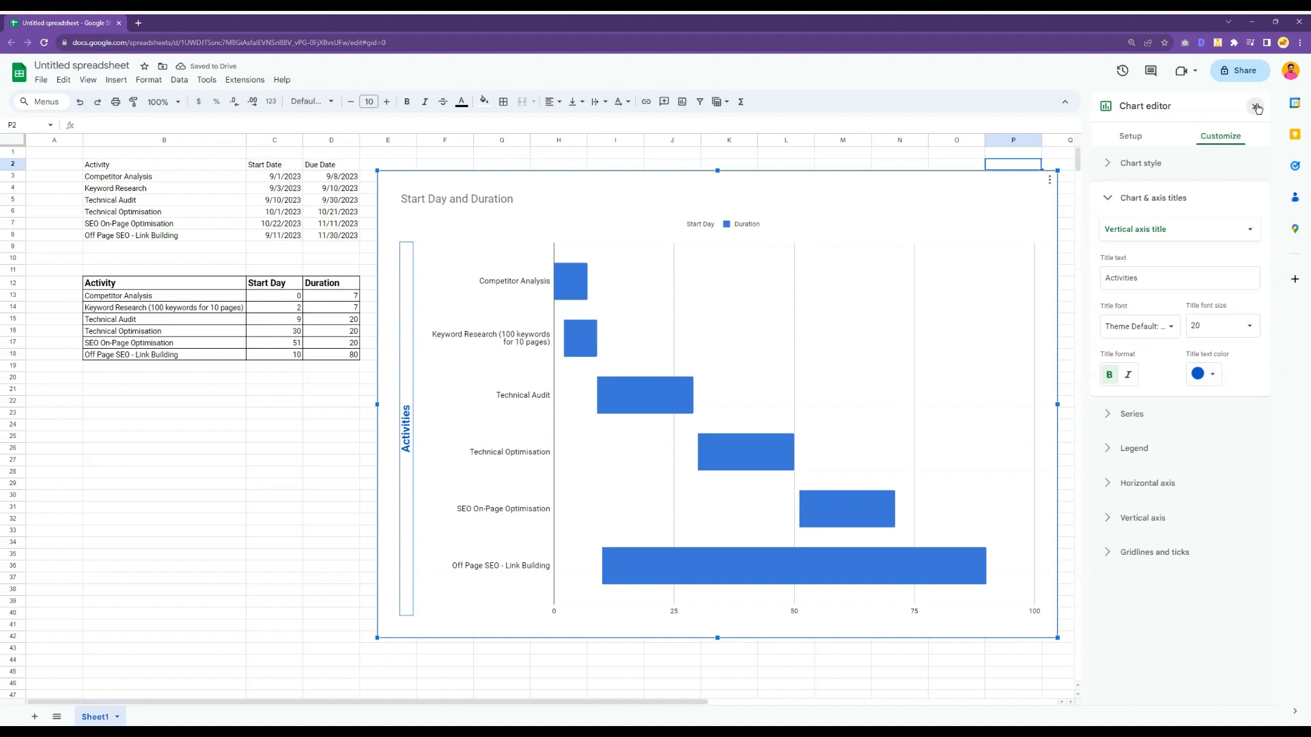
click(1255, 106)
Step: Enlarge and reposition the chart so it spans from column B to column T and down to row 44
click(384, 430)
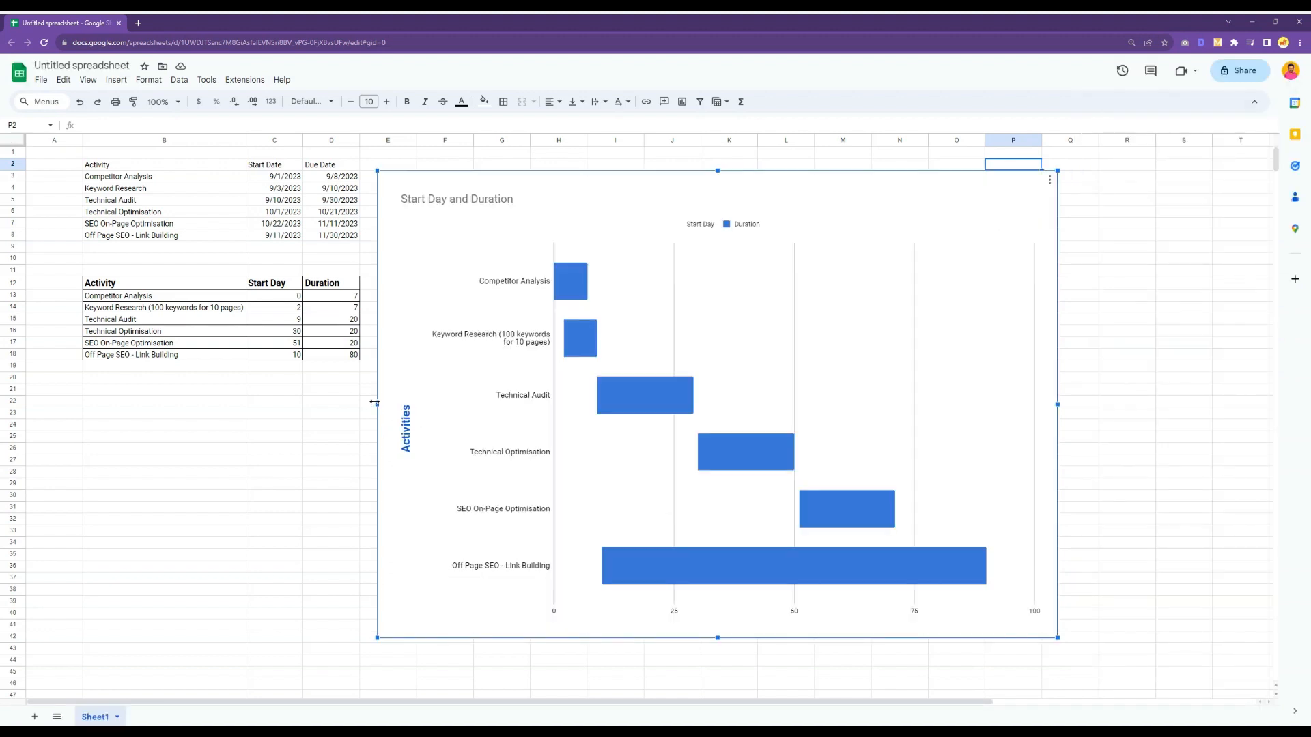
drag(374, 403, 124, 404)
drag(1057, 404, 1178, 420)
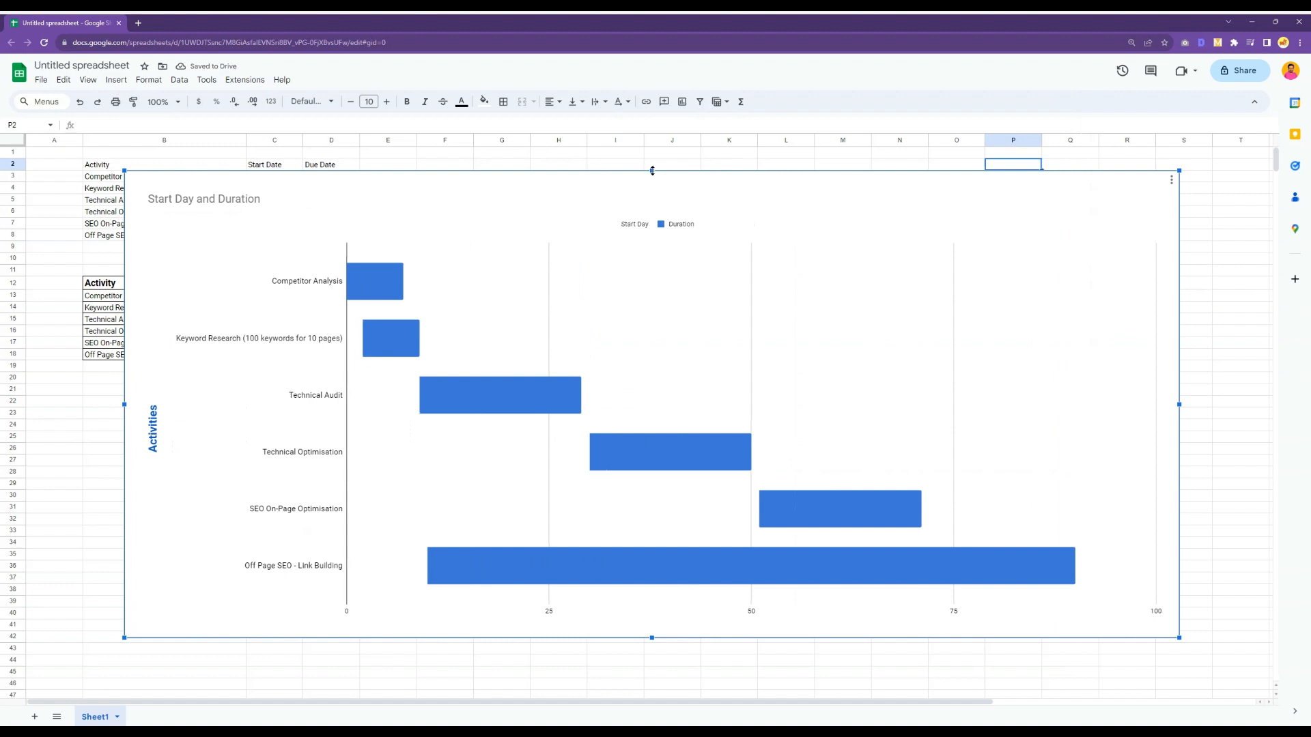
drag(653, 171, 653, 234)
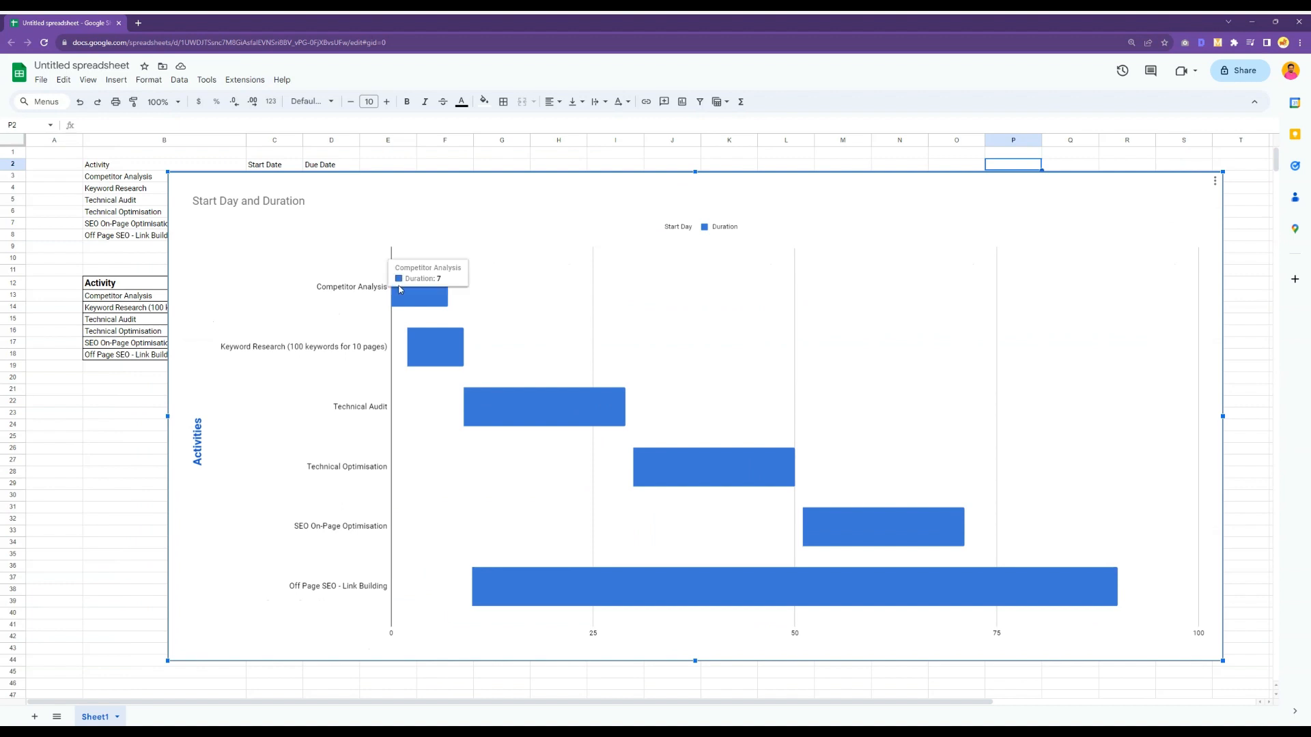
mouse_move(169, 416)
mouse_down()
mouse_move(404, 416)
mouse_move(172, 407)
mouse_up()
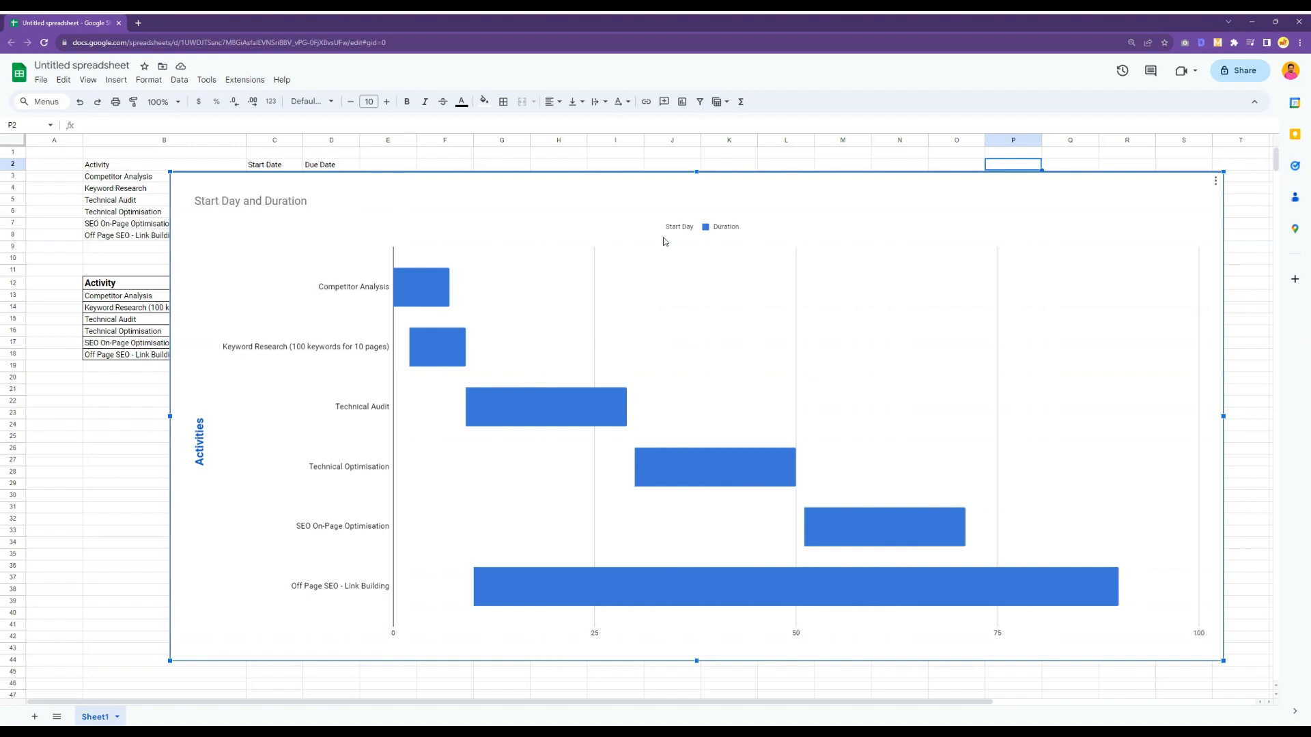
mouse_move(688, 477)
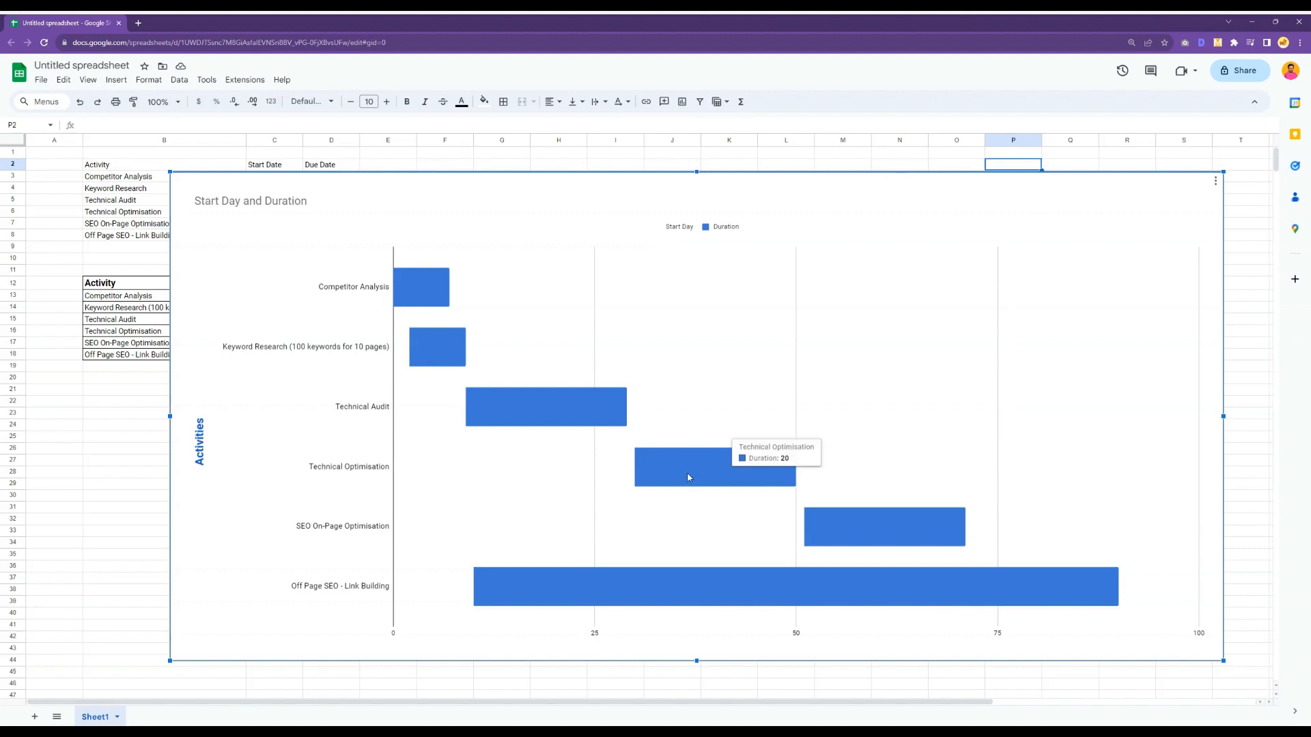